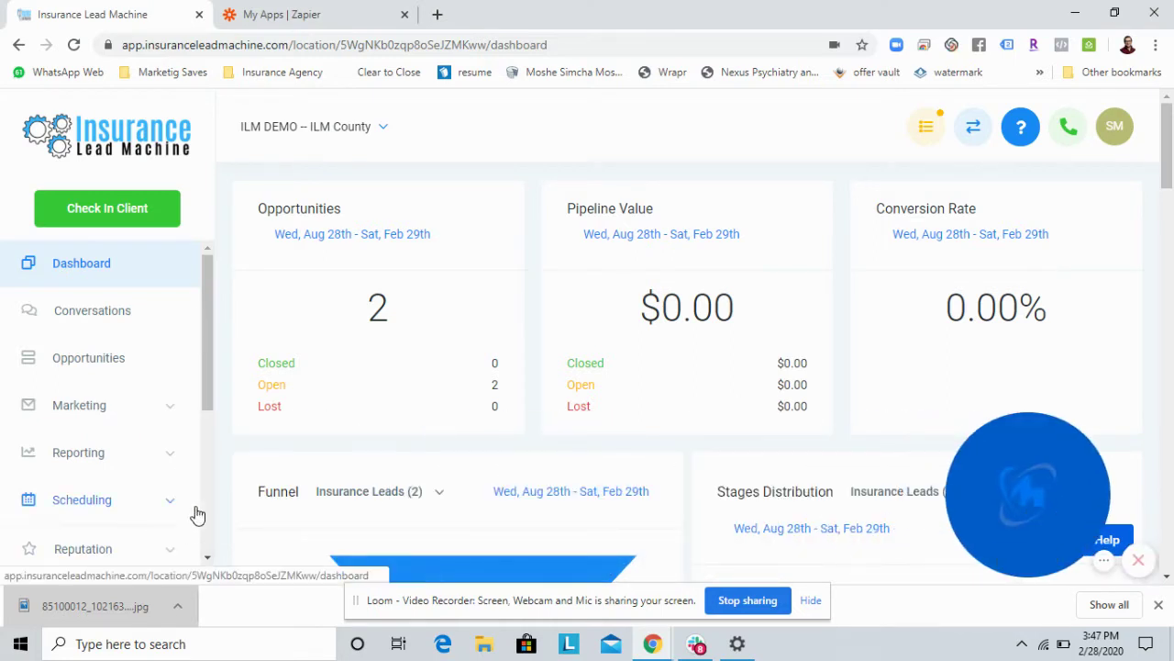
# Step: Copy the API key from the company data in the Insurance Lead Machine settings
pyautogui.scroll(-5, 139, 524)
pyautogui.click(85, 563)
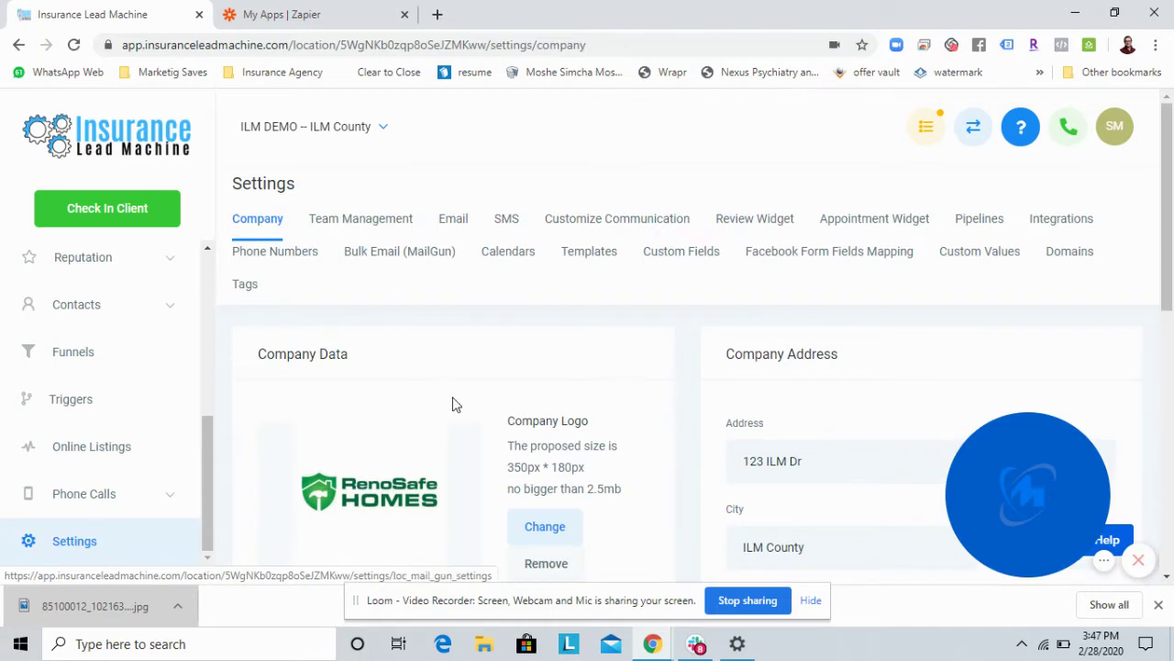
pyautogui.scroll(-7, 452, 404)
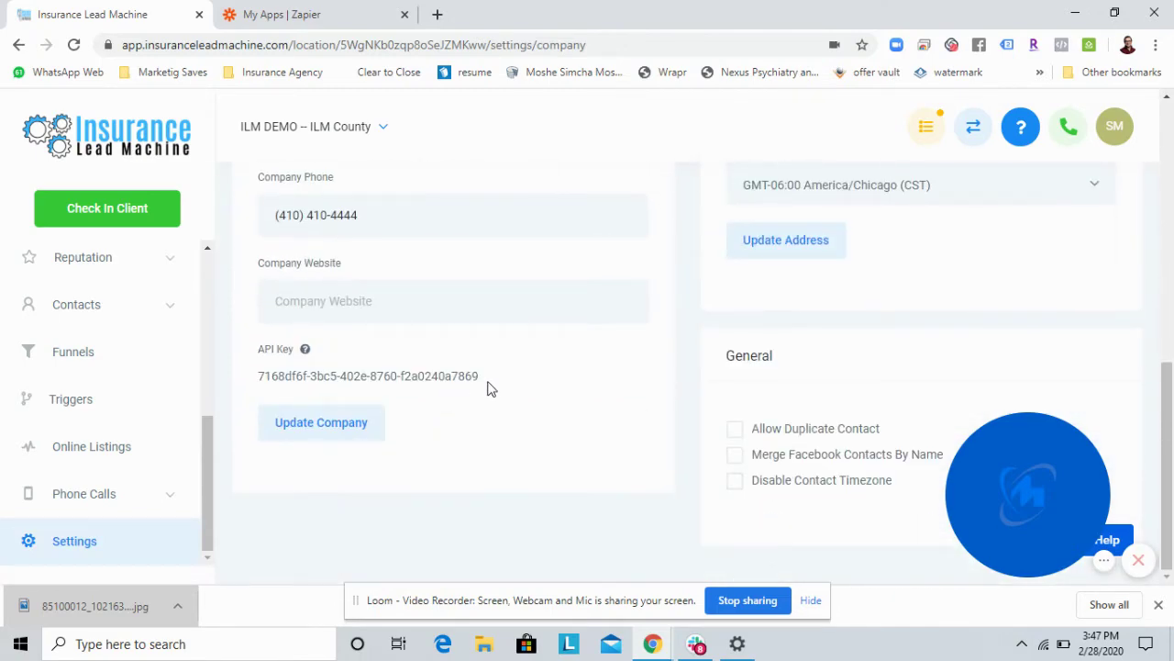
pyautogui.moveTo(485, 381); pyautogui.dragTo(261, 380)
pyautogui.hotkey('ctrl', 'c')
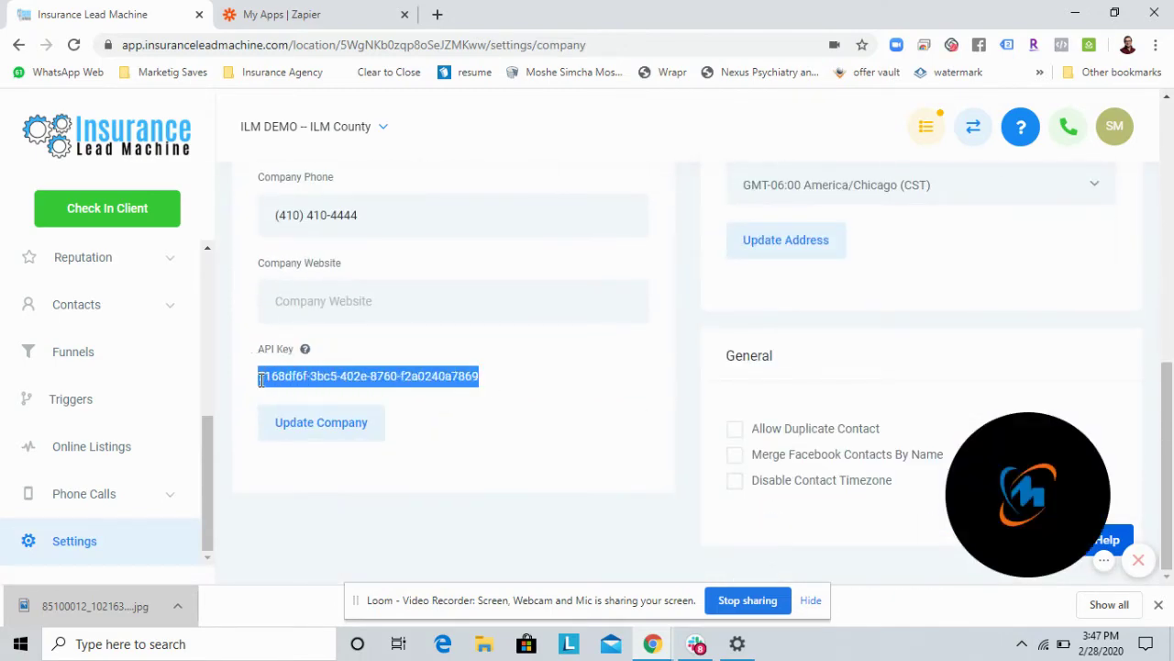
# Step: Switch to Zapier and connect a new HighLevel account, pasting the copied API key to authorize access
pyautogui.click(266, 13)
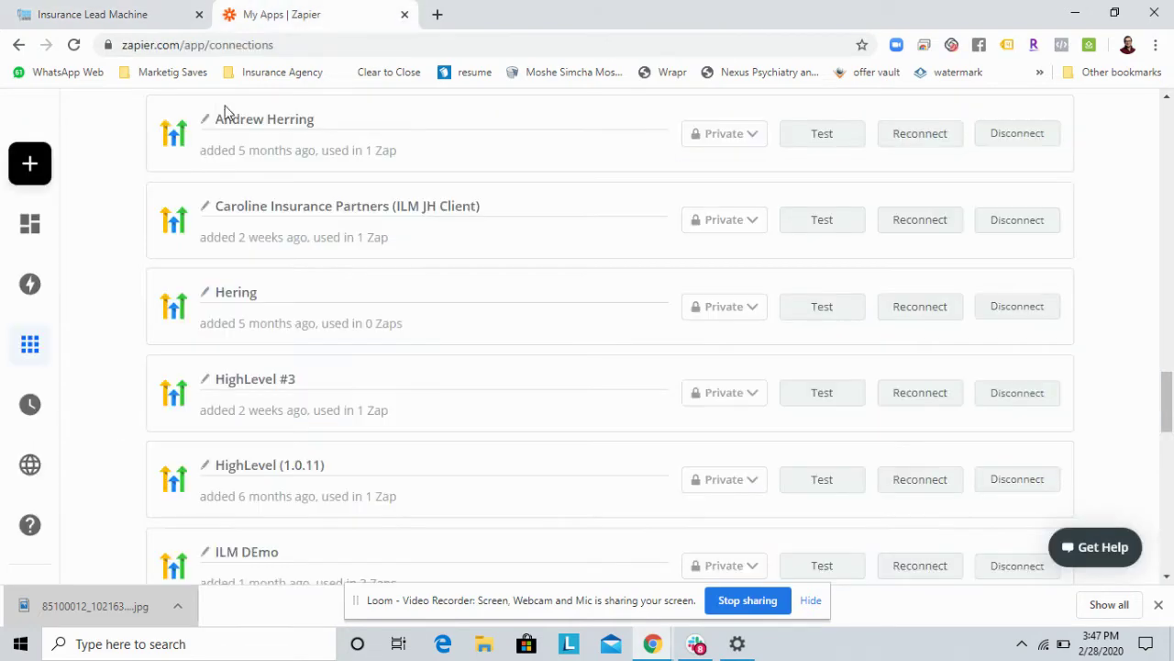
pyautogui.scroll(5, 106, 268)
pyautogui.scroll(10, 105, 268)
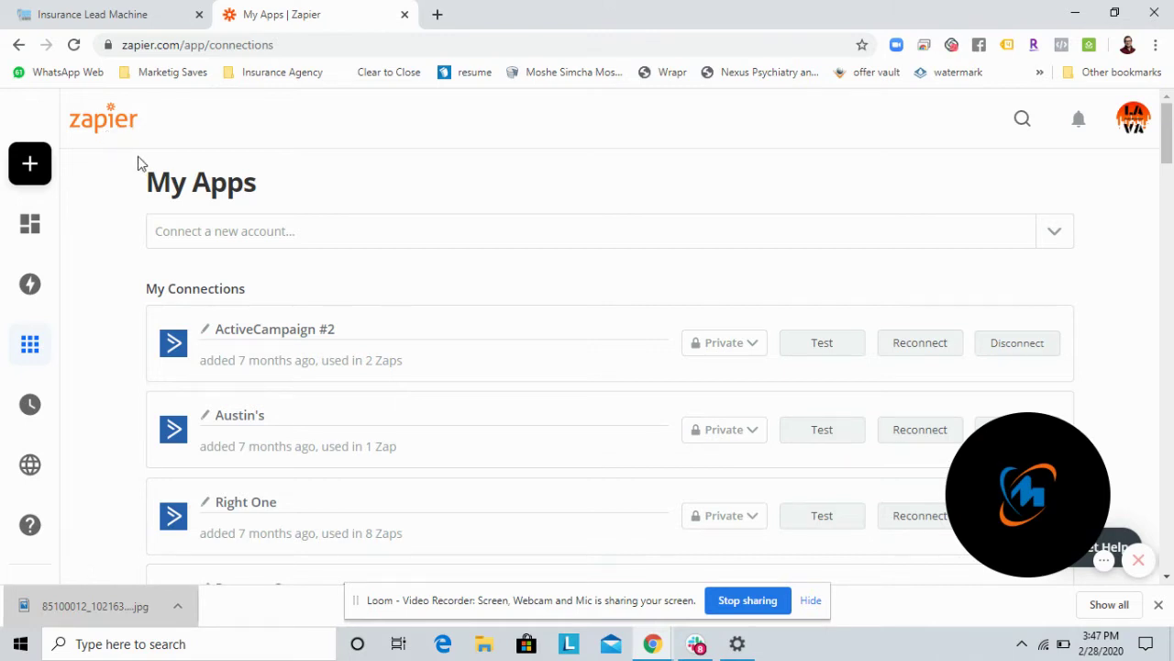
pyautogui.moveTo(37, 171)
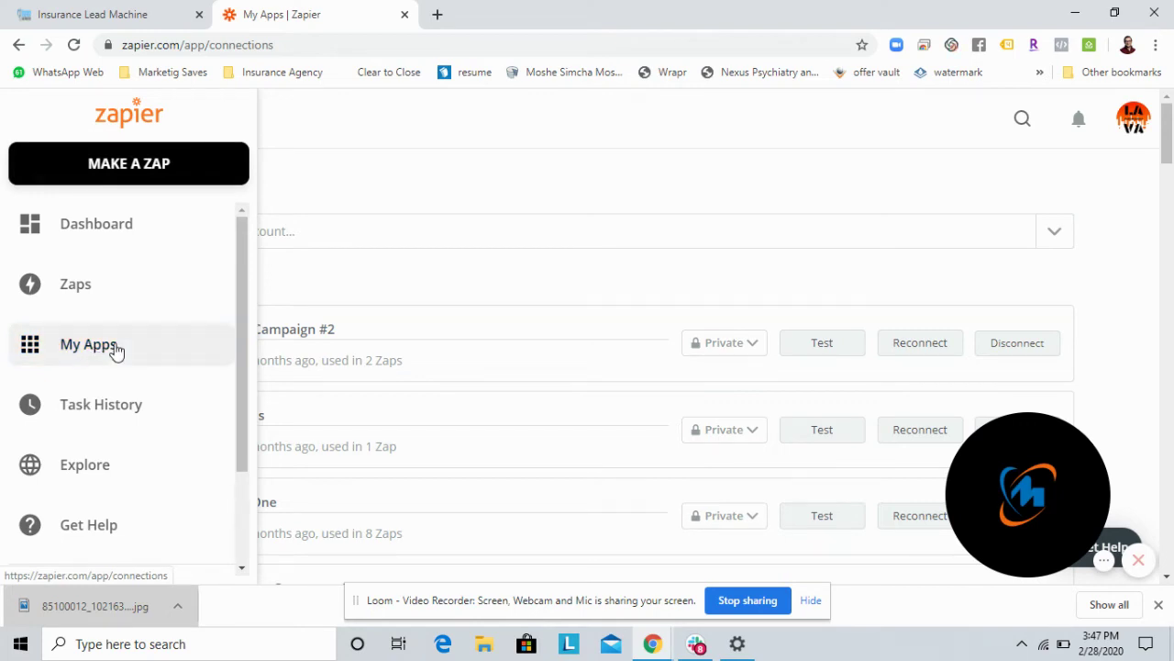
pyautogui.click(411, 239)
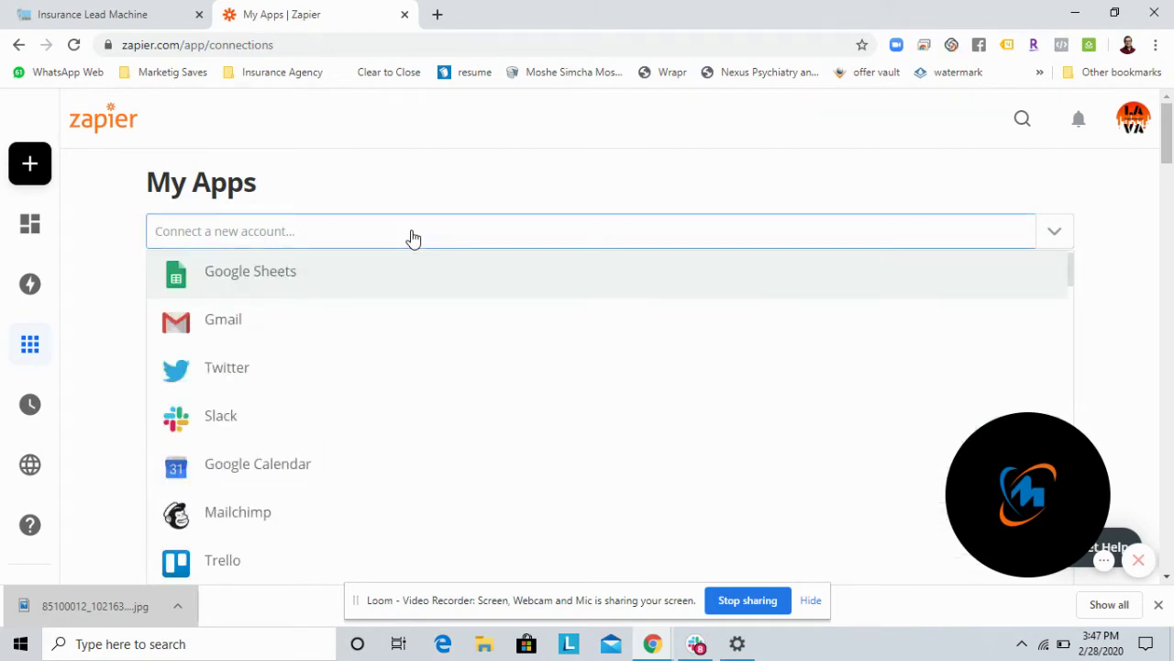
pyautogui.write('highle')
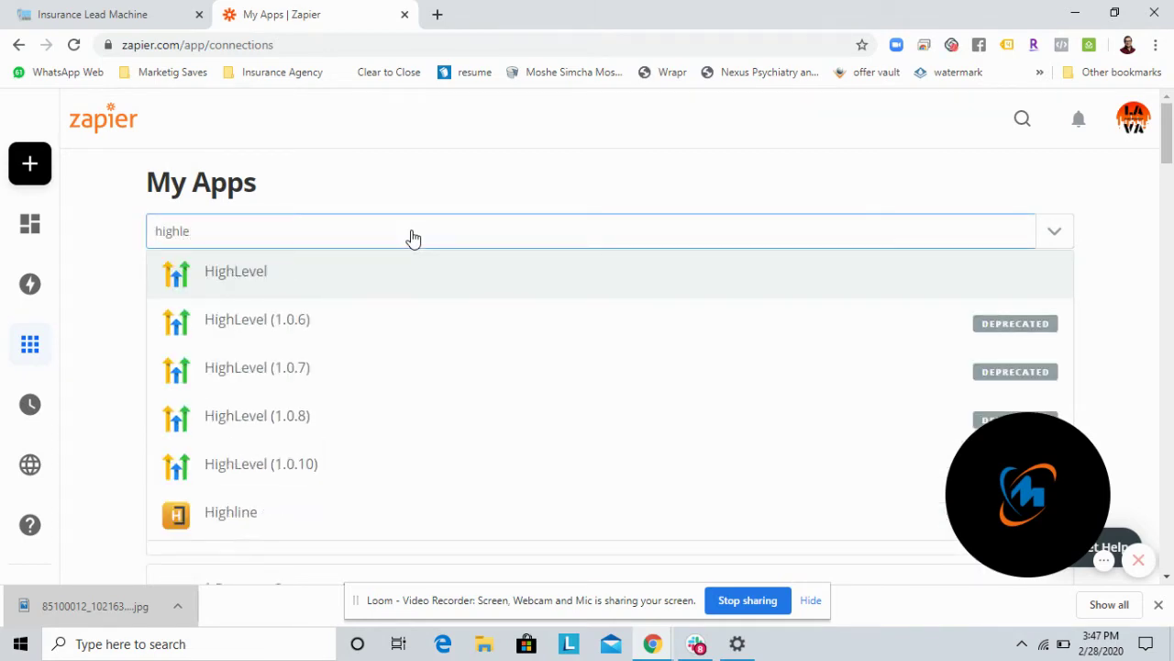
pyautogui.click(338, 275)
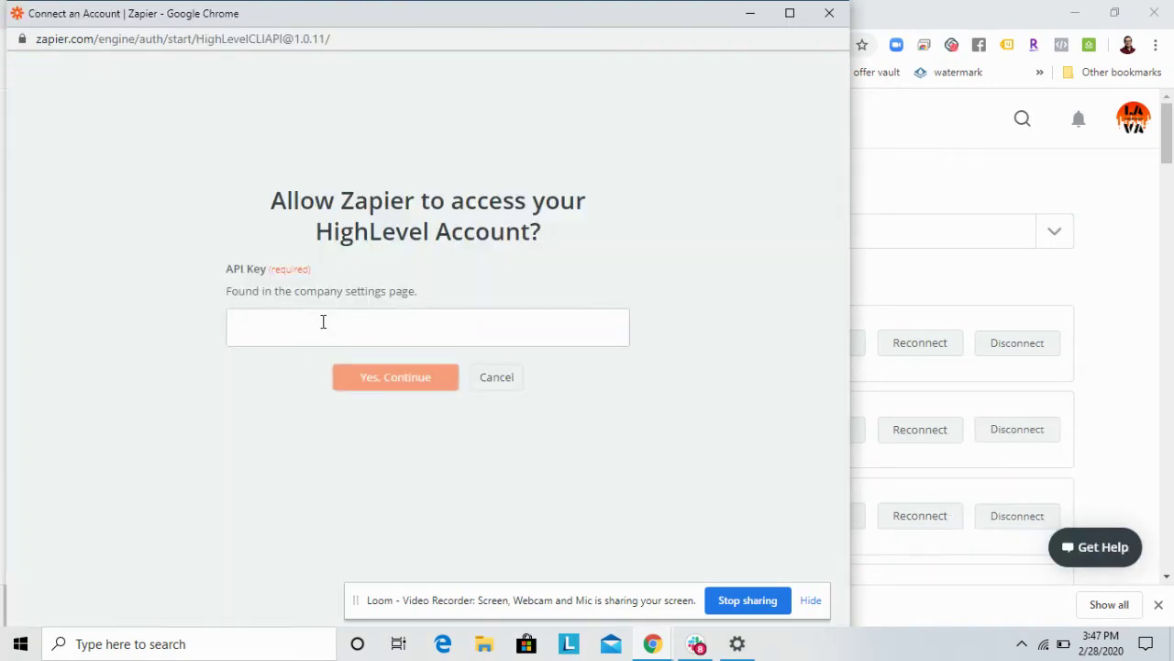
pyautogui.hotkey('ctrl', 'v')
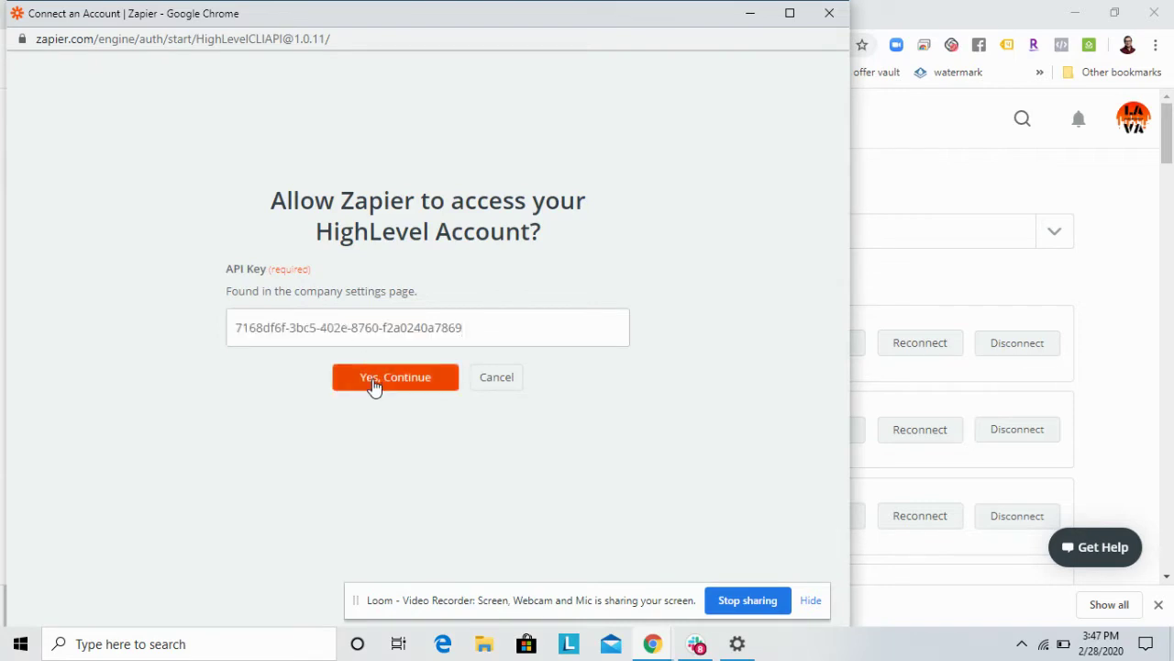
pyautogui.click(373, 381)
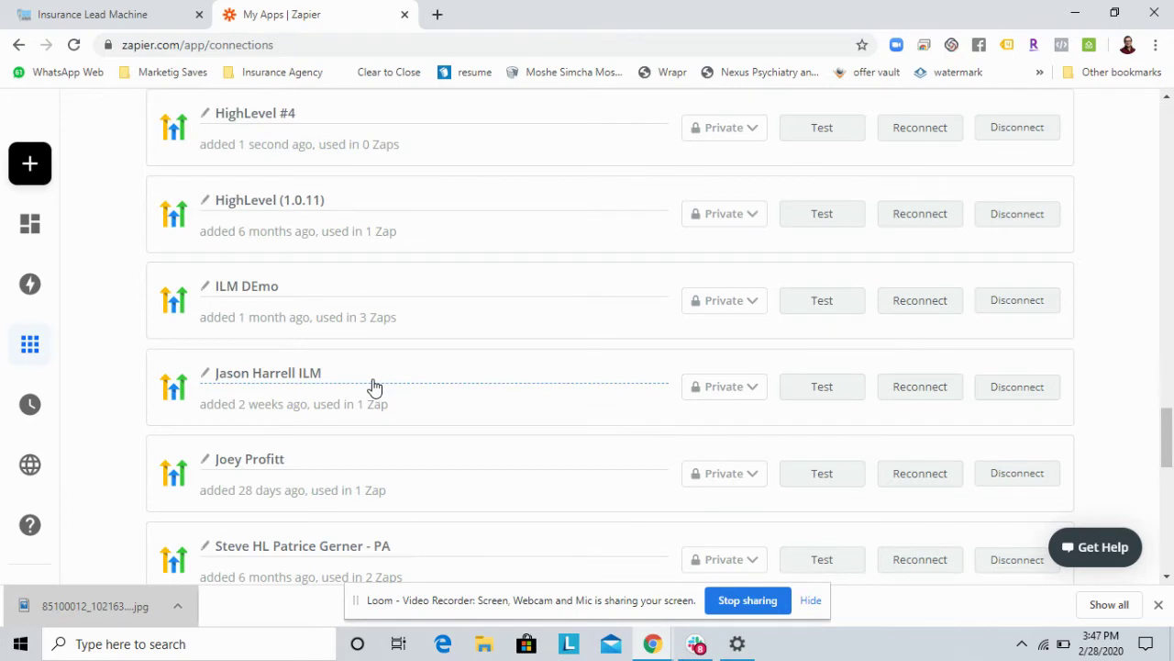
# Step: Rename the newly added HighLevel connection to "Trigger Demo In"
pyautogui.scroll(1, 373, 386)
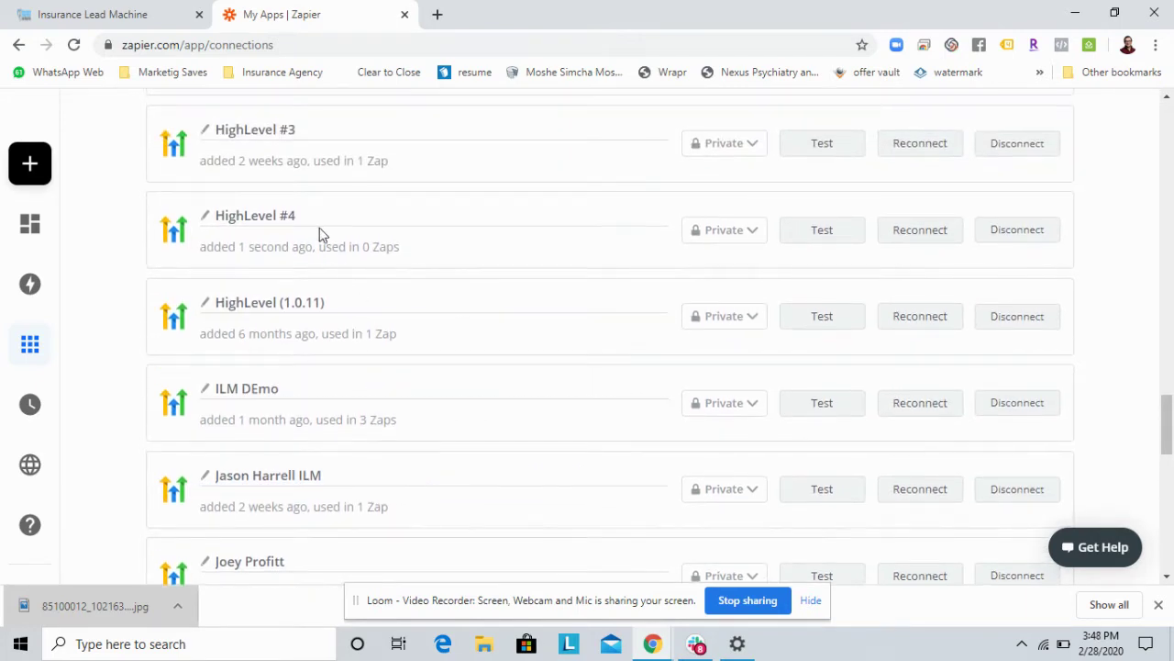
pyautogui.click(316, 216)
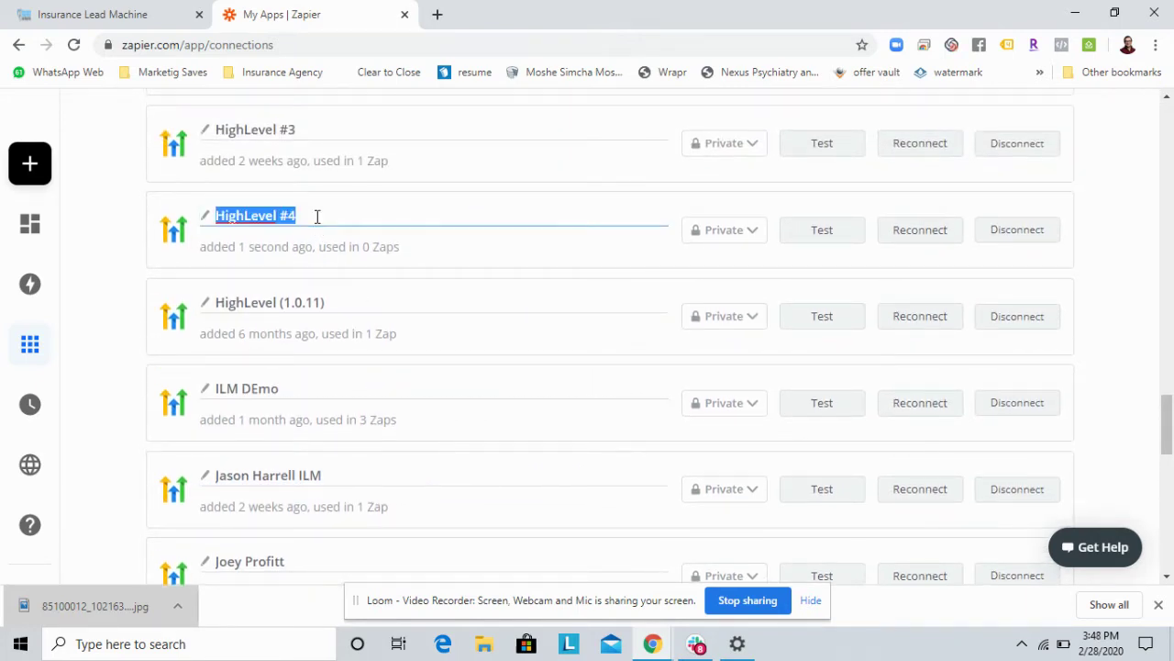
pyautogui.press('BackSpace')
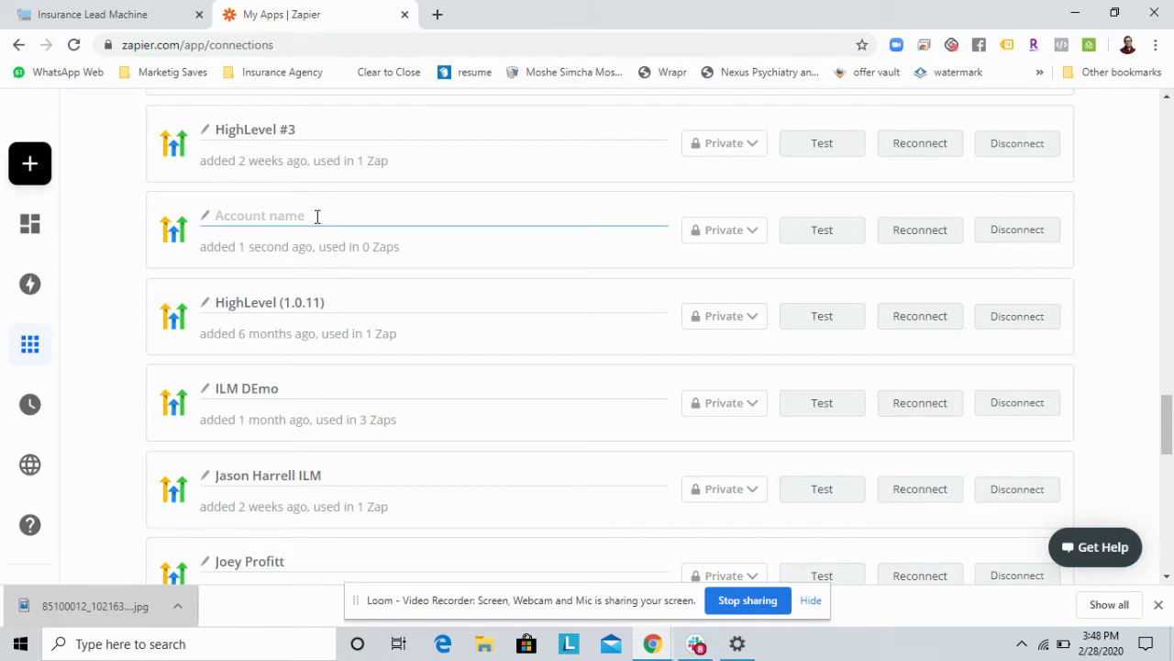
pyautogui.write('Trigger Demo In')
pyautogui.click(718, 270)
# Step: Test the Trigger Demo In connection
pyautogui.scroll(-3, 566, 419)
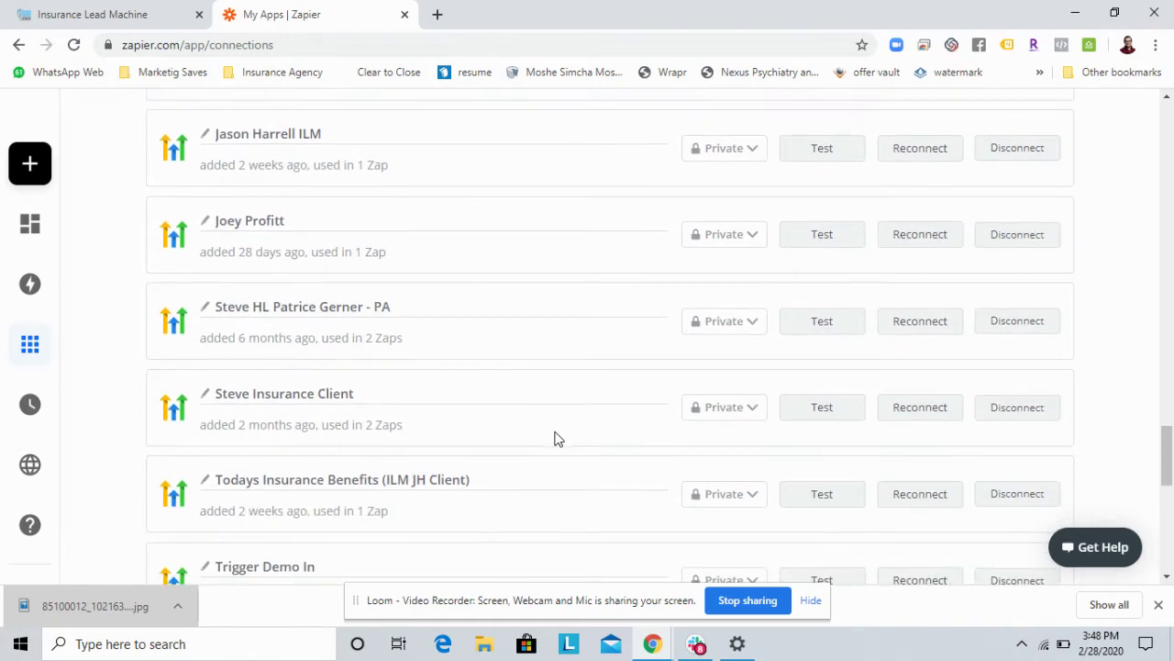
pyautogui.scroll(-1, 554, 438)
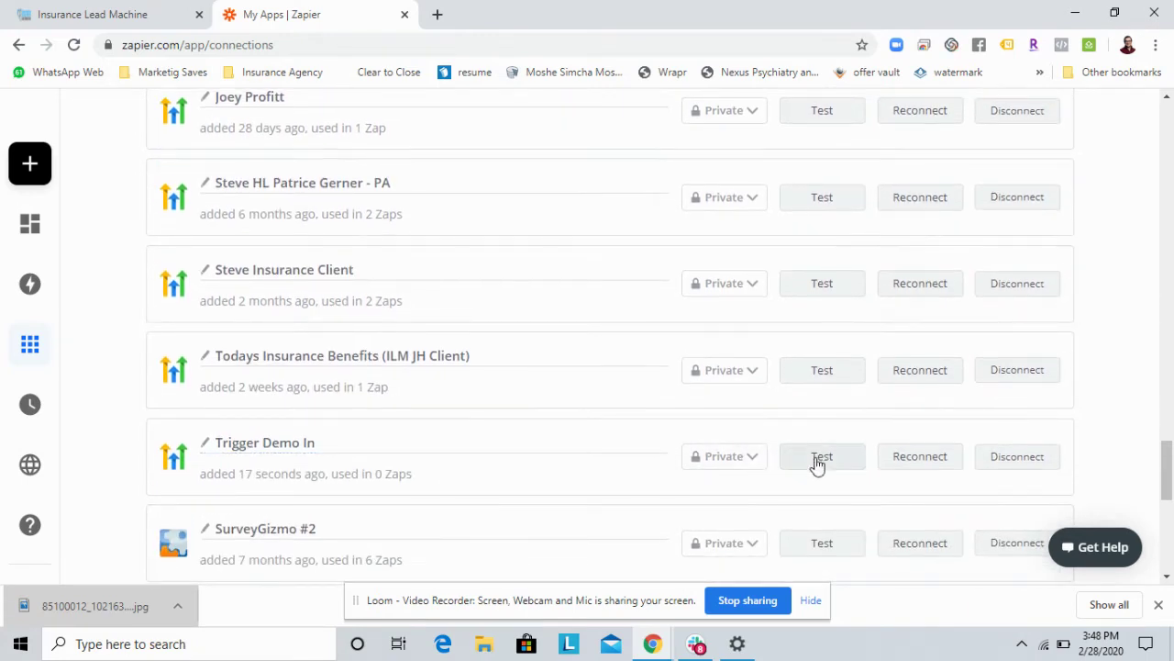
pyautogui.click(816, 463)
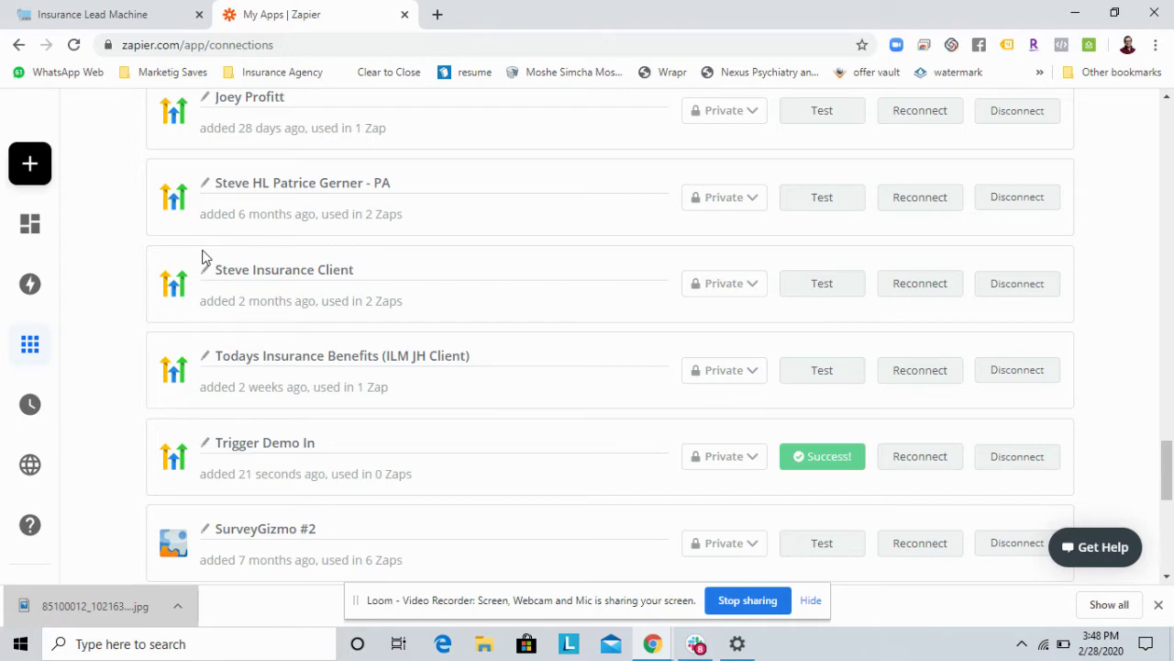
# Step: Create a new zap with SurveyGizmo as the trigger app and New Survey Response as the trigger event
pyautogui.scroll(20, 204, 257)
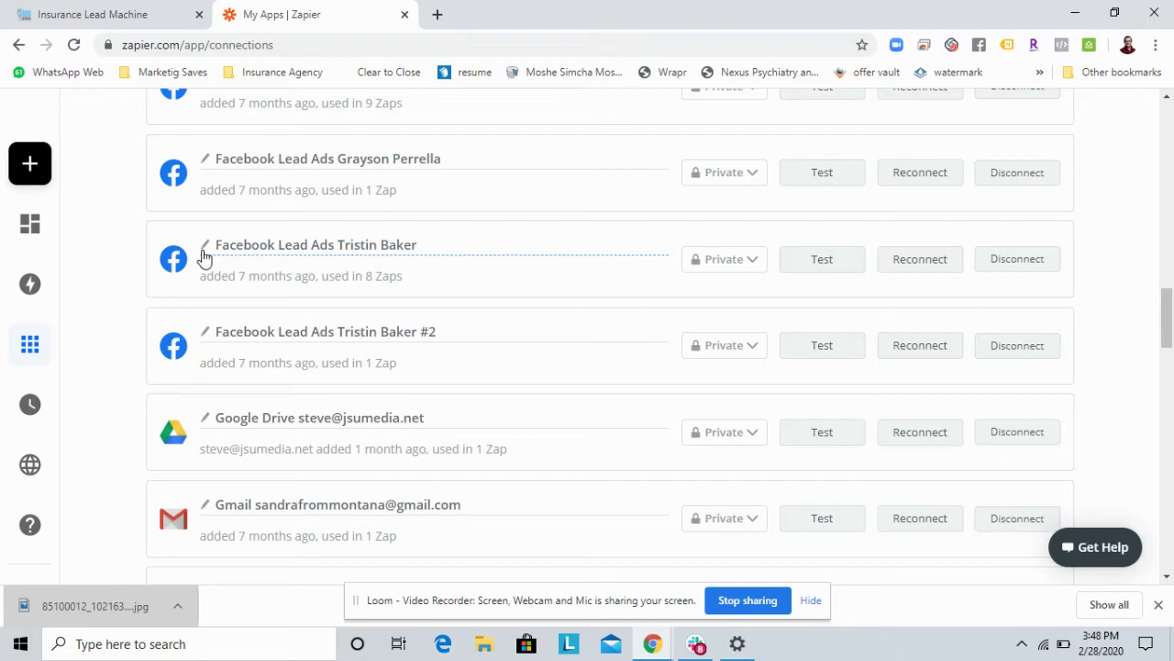
pyautogui.scroll(20, 204, 259)
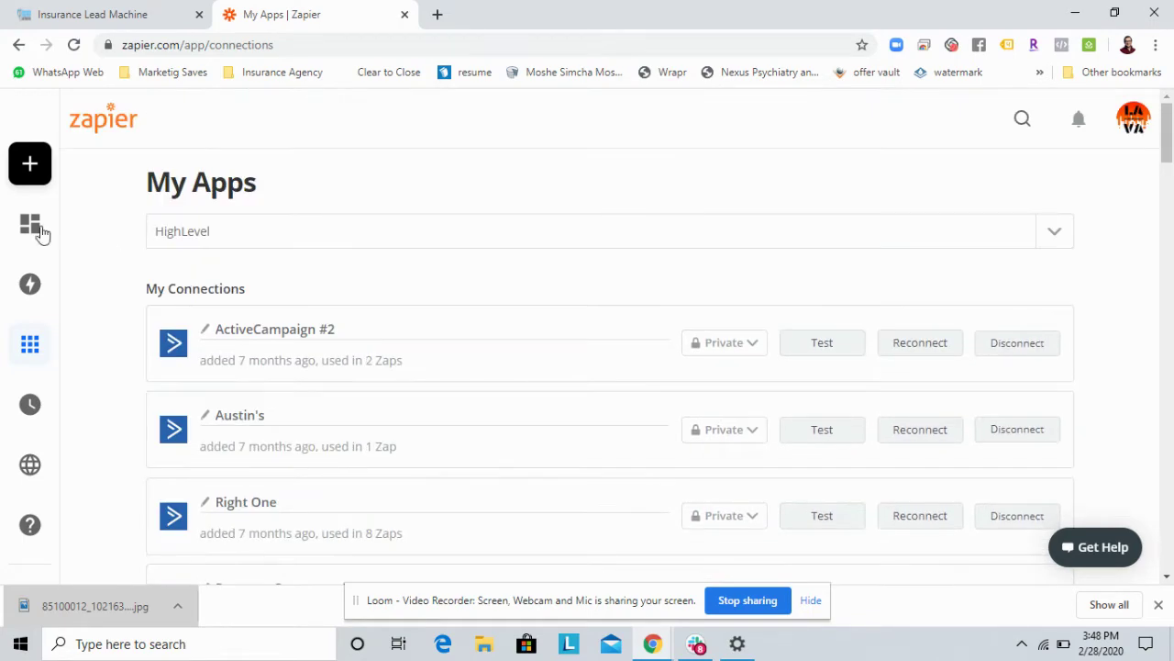
pyautogui.moveTo(20, 172)
pyautogui.click(78, 170)
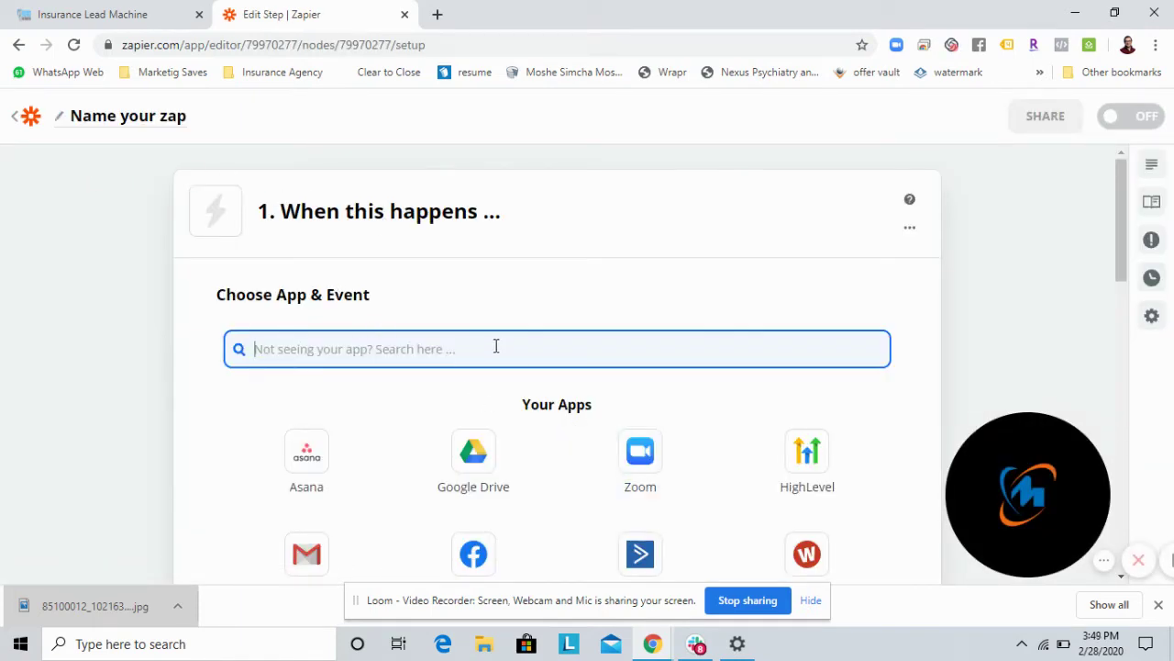
pyautogui.write('s')
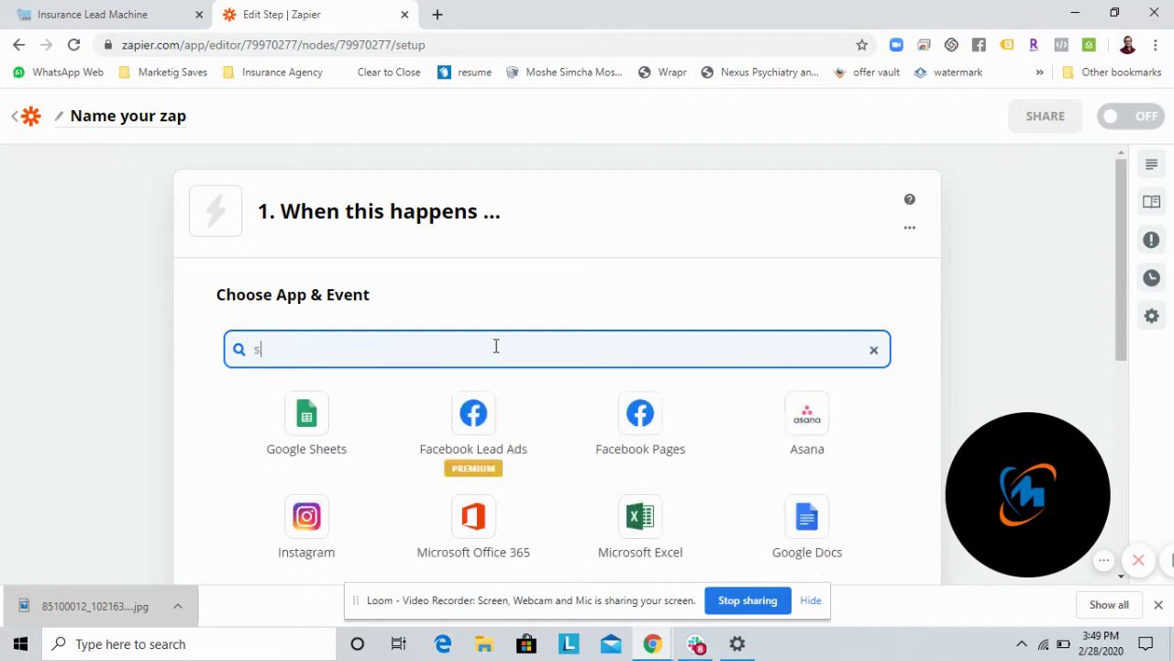
pyautogui.write('urv')
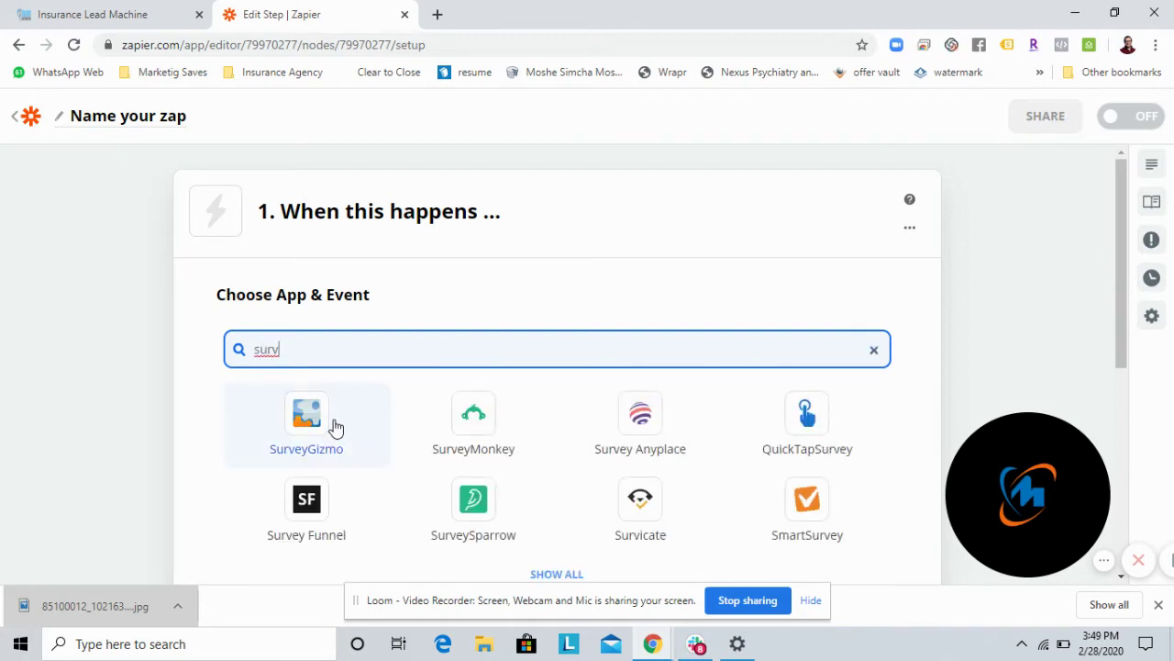
pyautogui.click(336, 427)
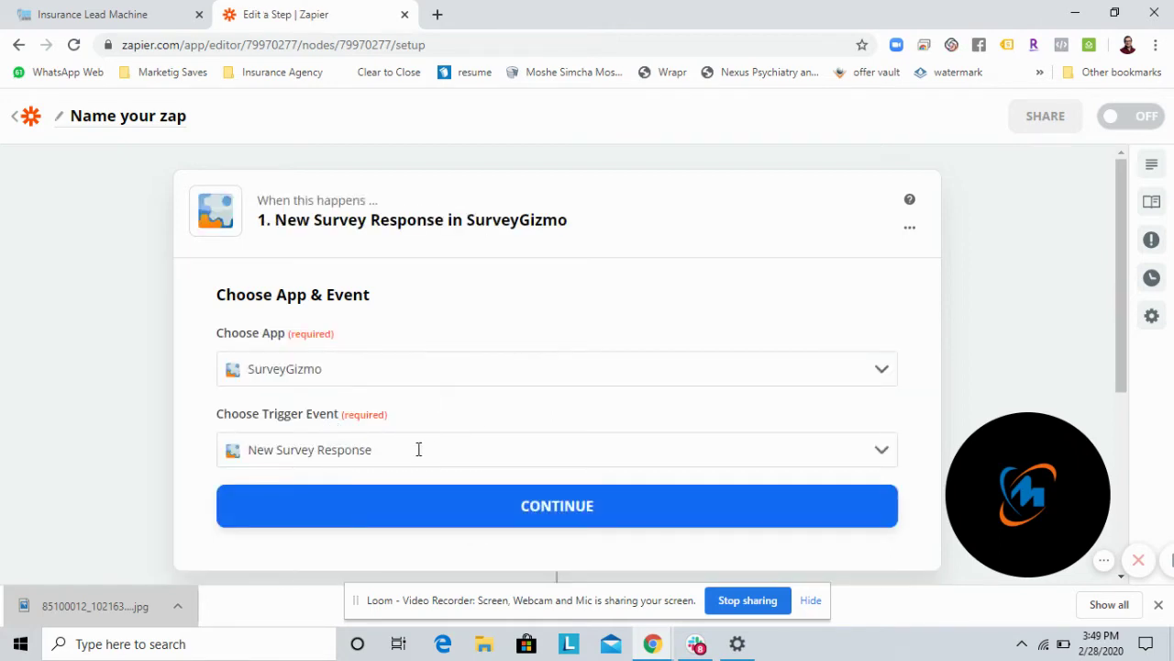
pyautogui.scroll(-2, 441, 449)
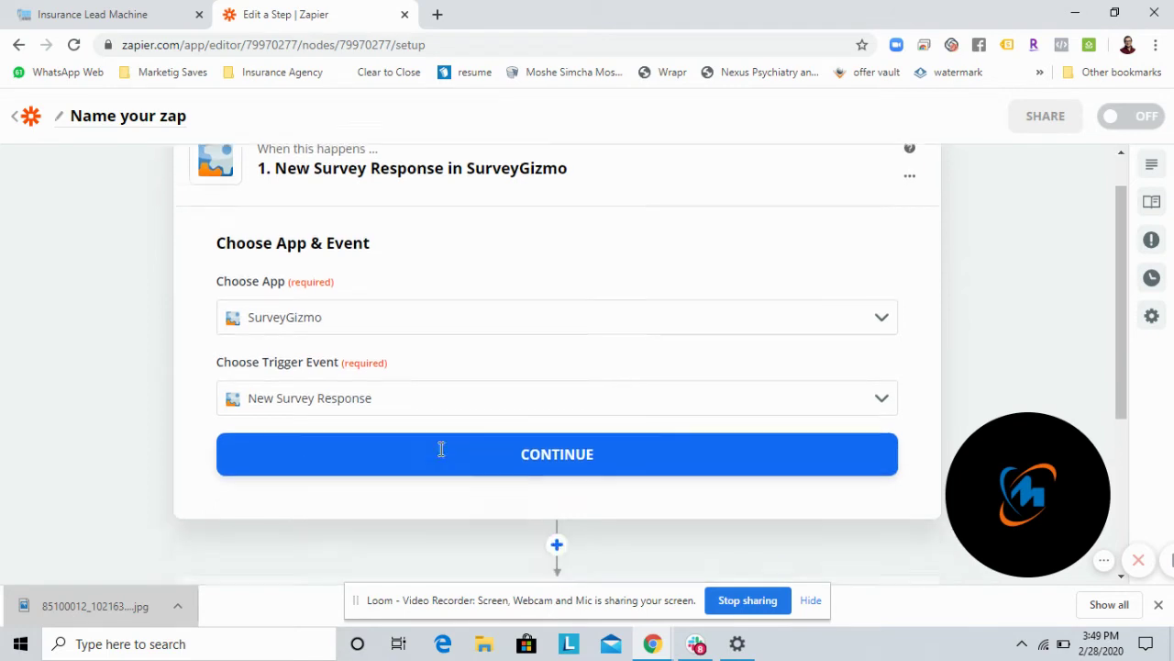
pyautogui.click(516, 345)
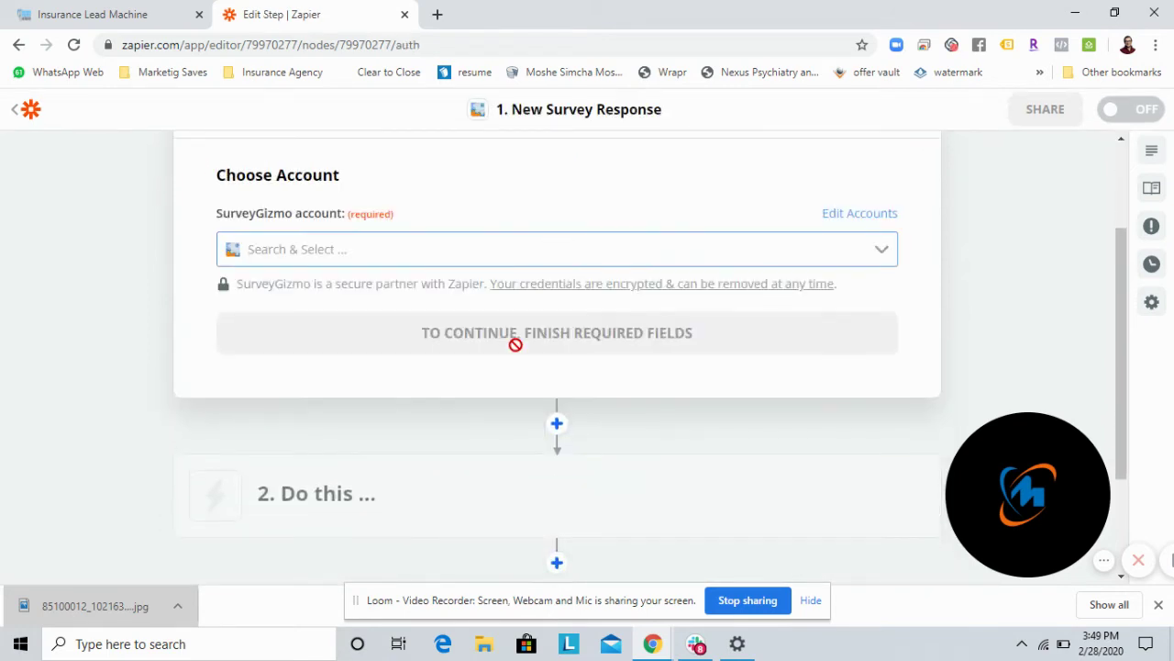
# Step: Choose the "right one" SurveyGizmo account for the trigger and continue to the survey customization
pyautogui.click(604, 257)
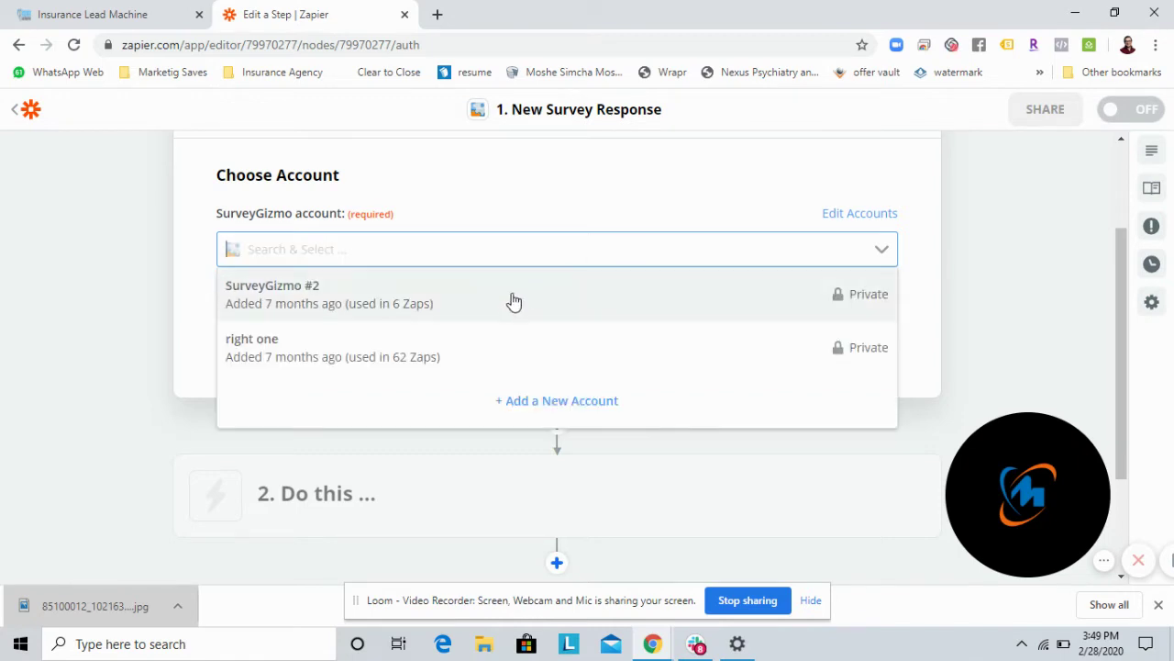
pyautogui.click(458, 343)
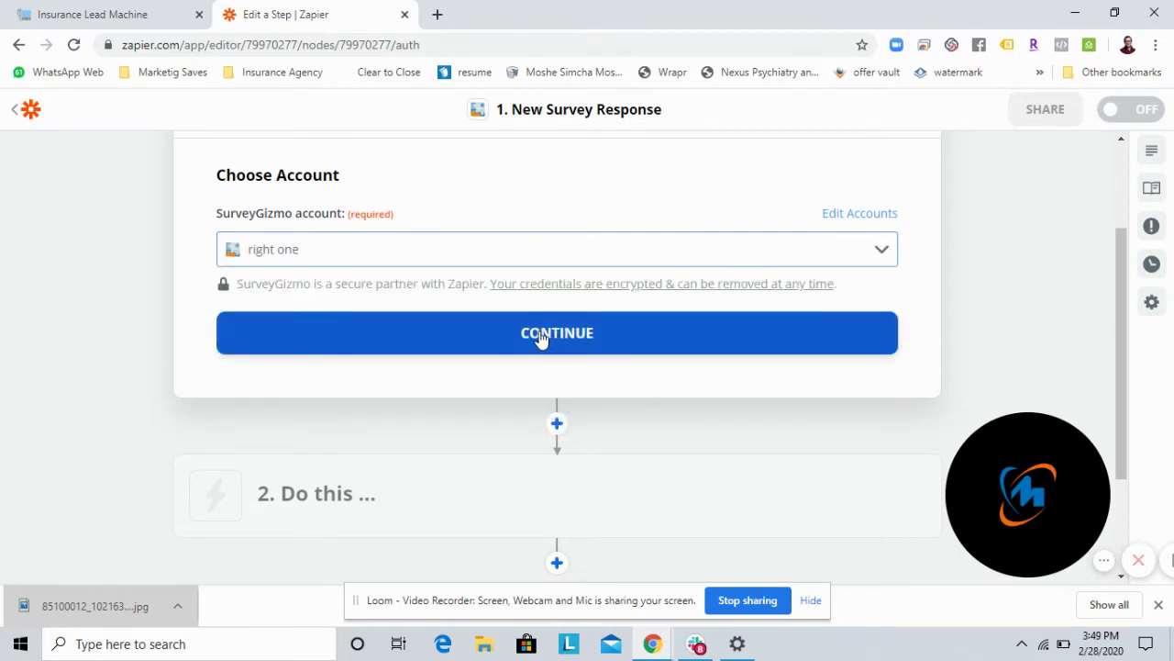
pyautogui.click(541, 338)
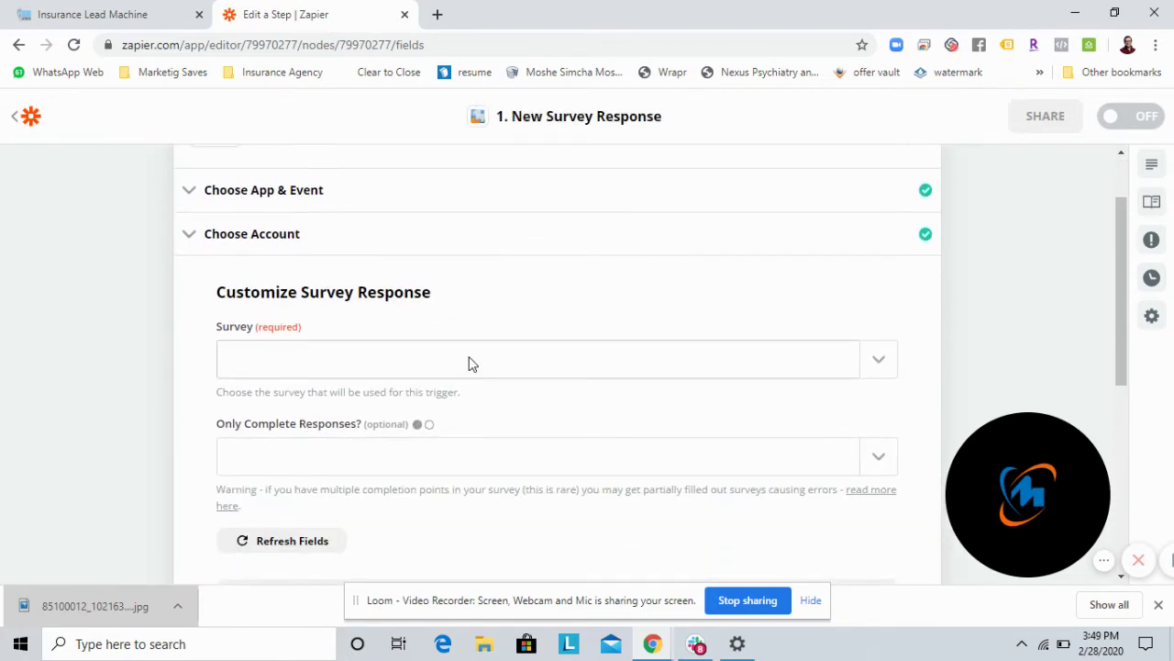
# Step: Set the trigger's survey to the Insurance Giveaway AA survey with Only Complete Responses set to yes, and continue to the trigger test
pyautogui.click(470, 363)
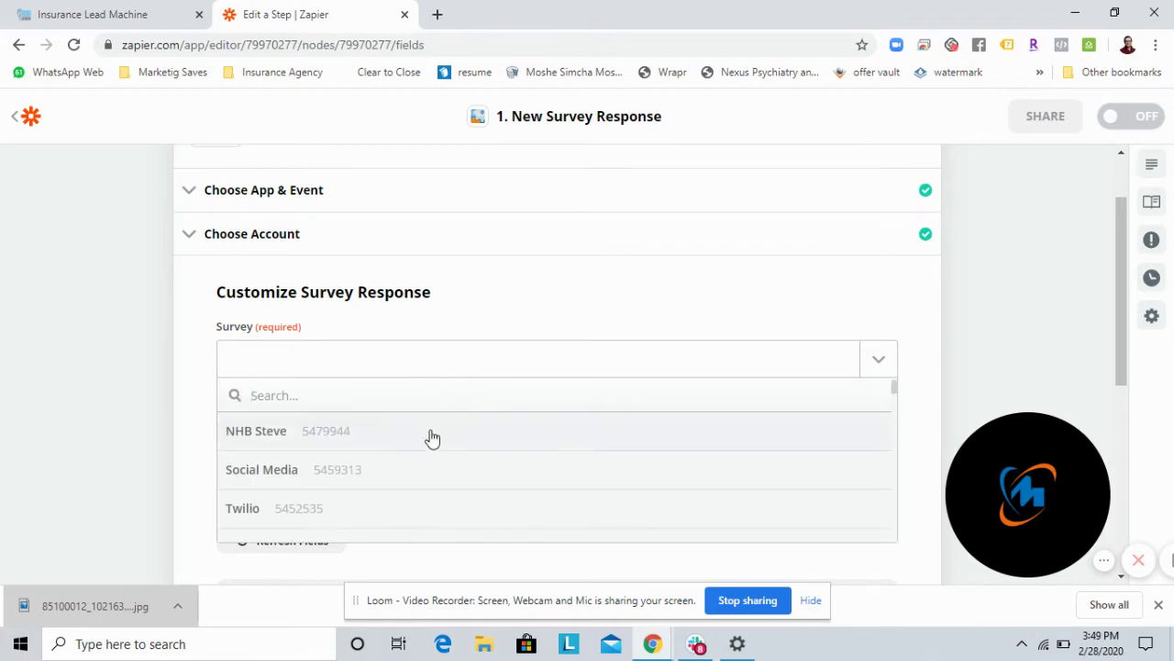
pyautogui.scroll(-2, 419, 487)
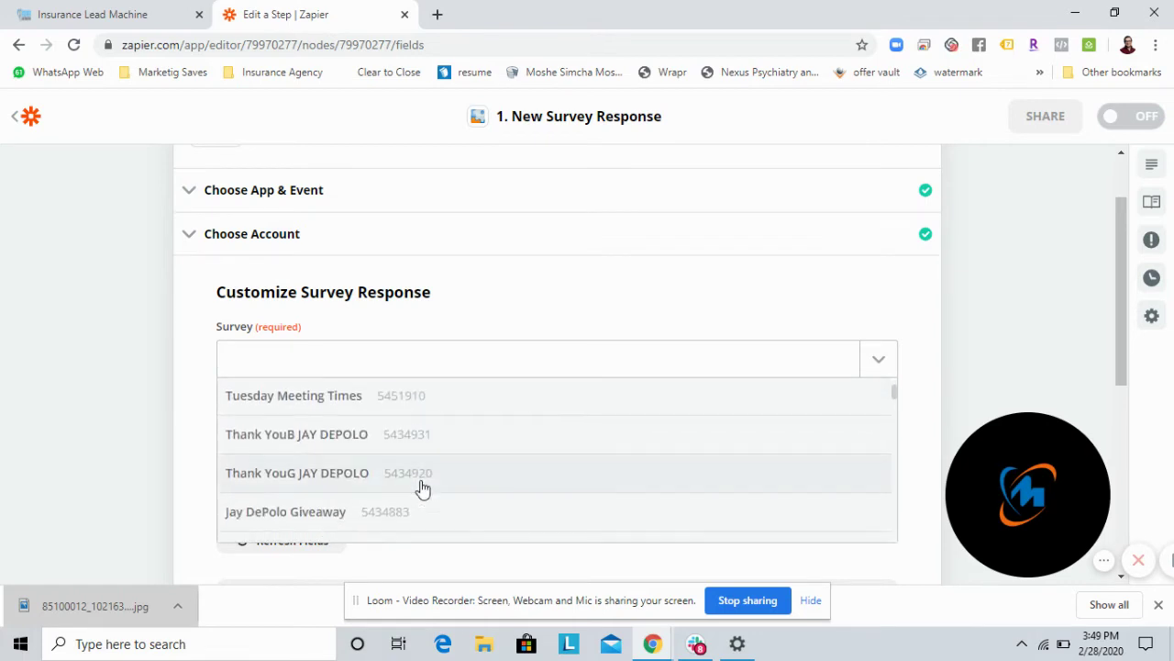
pyautogui.scroll(-5, 422, 488)
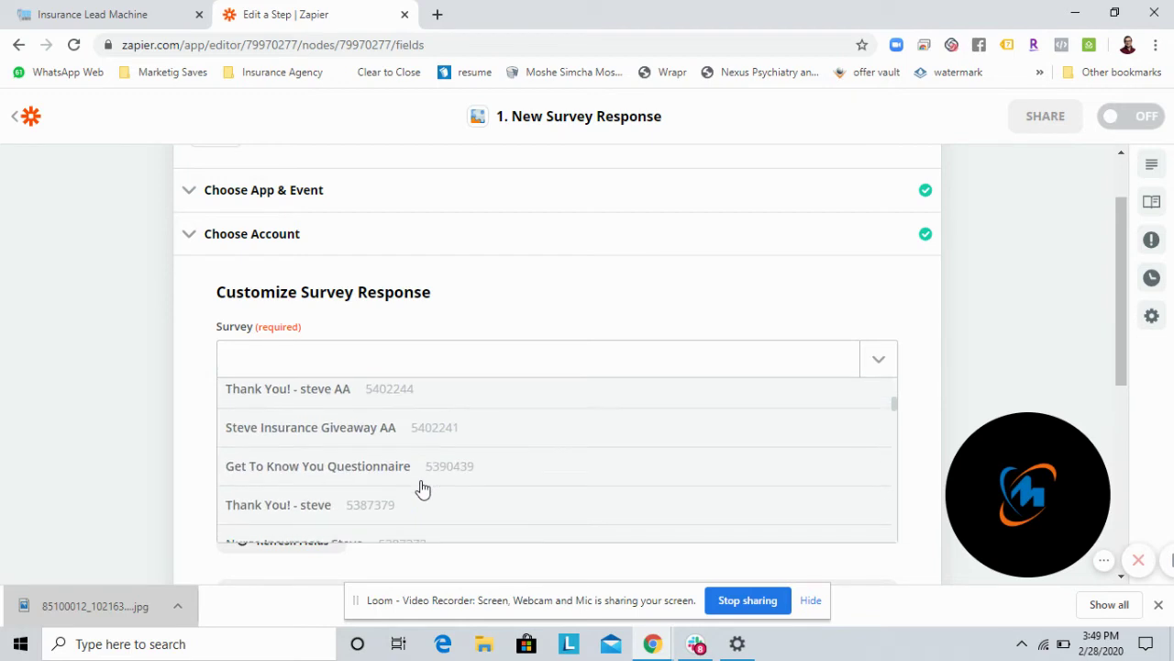
pyautogui.click(442, 424)
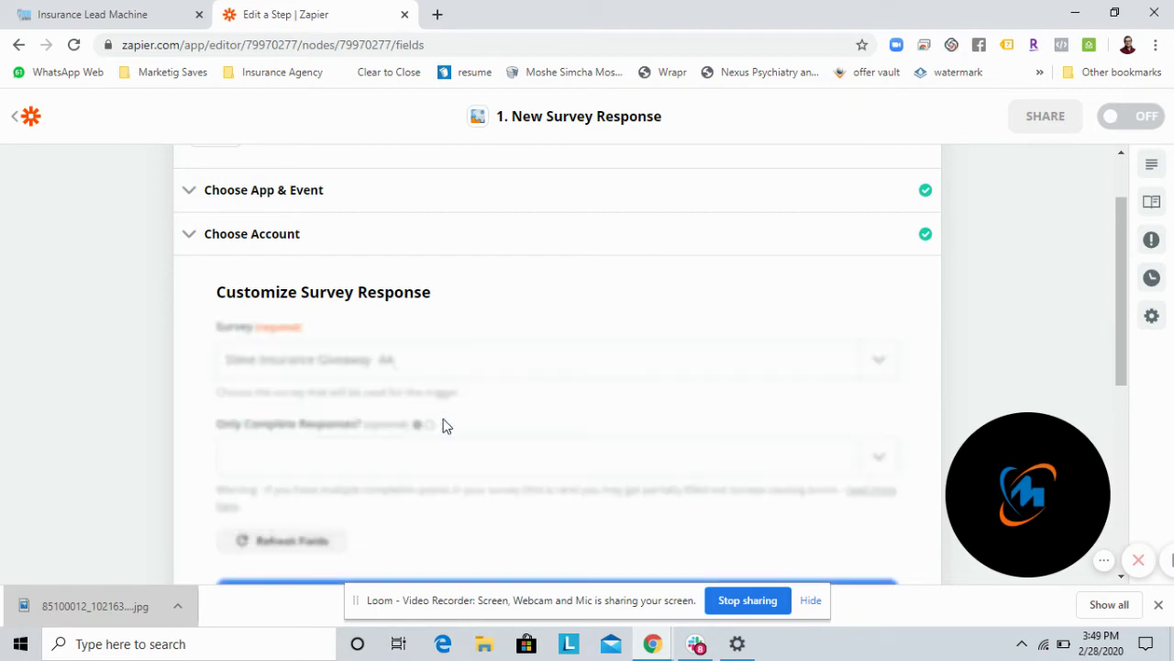
pyautogui.click(679, 463)
pyautogui.click(428, 543)
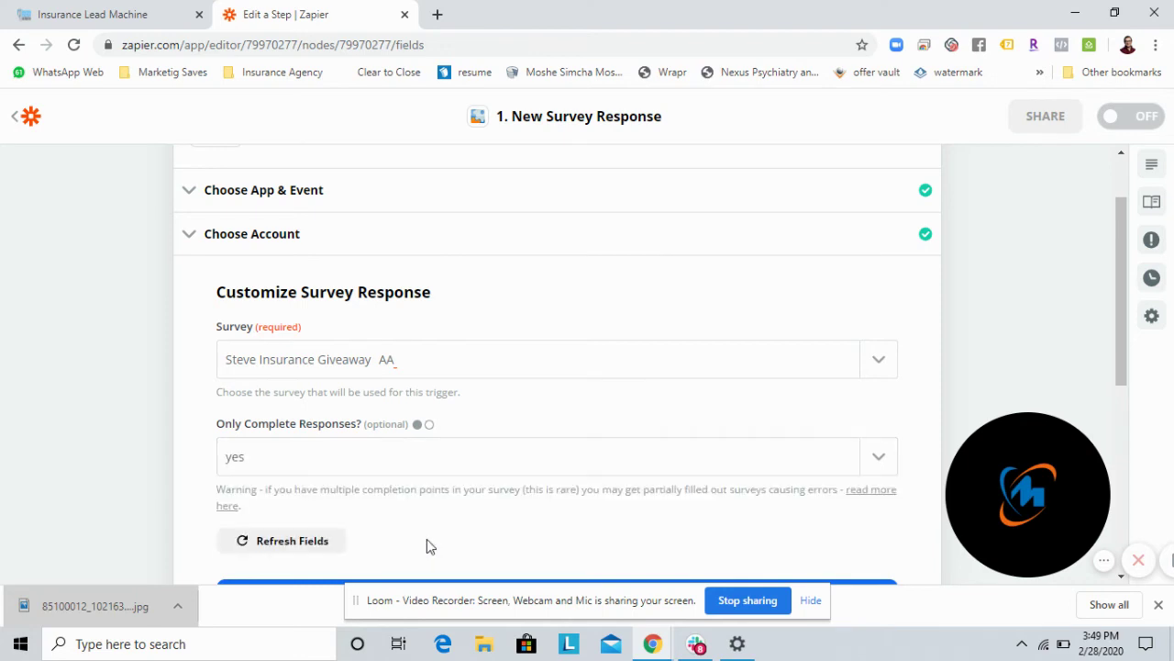
pyautogui.scroll(-3, 529, 406)
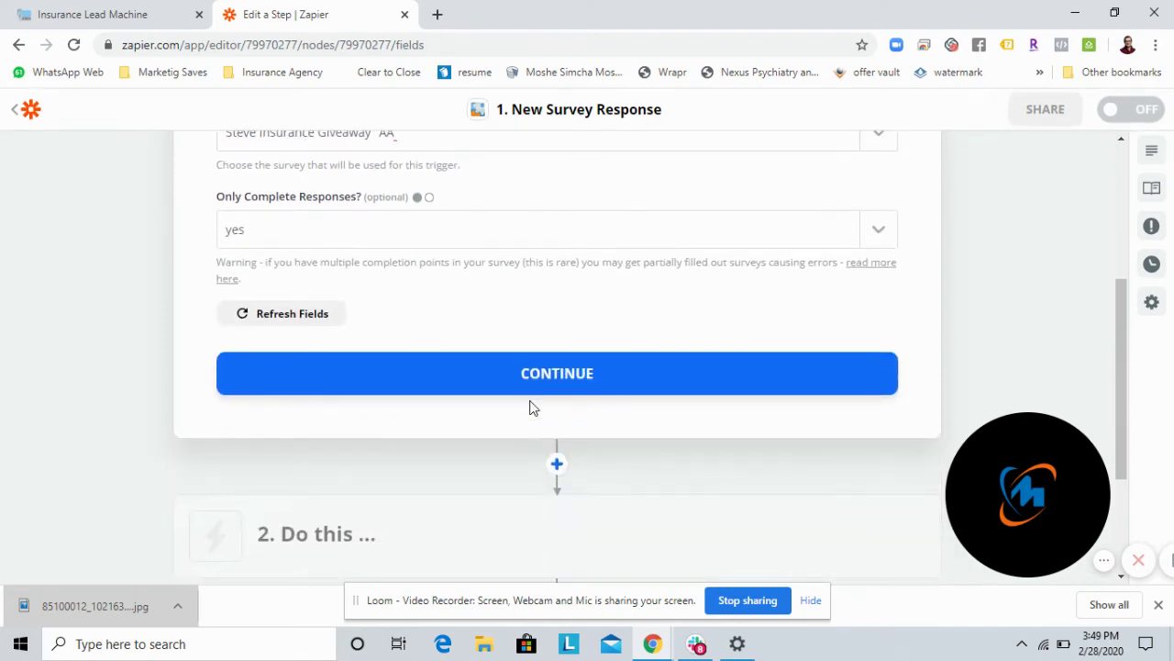
pyautogui.click(542, 383)
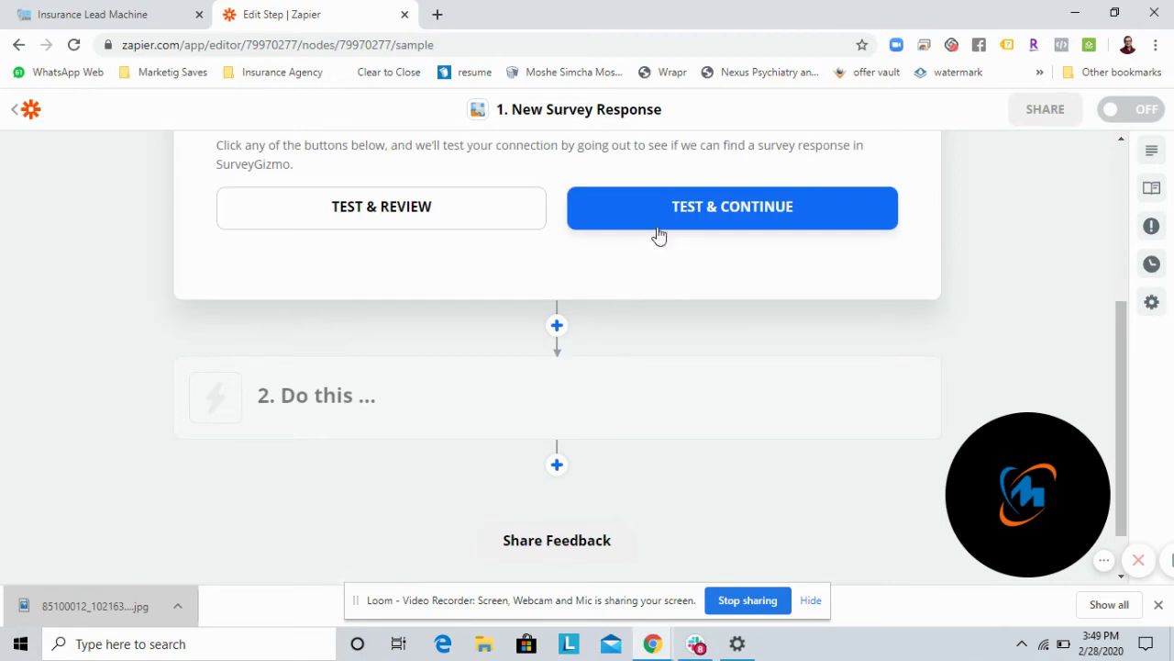
# Step: Test the SurveyGizmo trigger by finding a survey response and continue to the action step
pyautogui.click(665, 220)
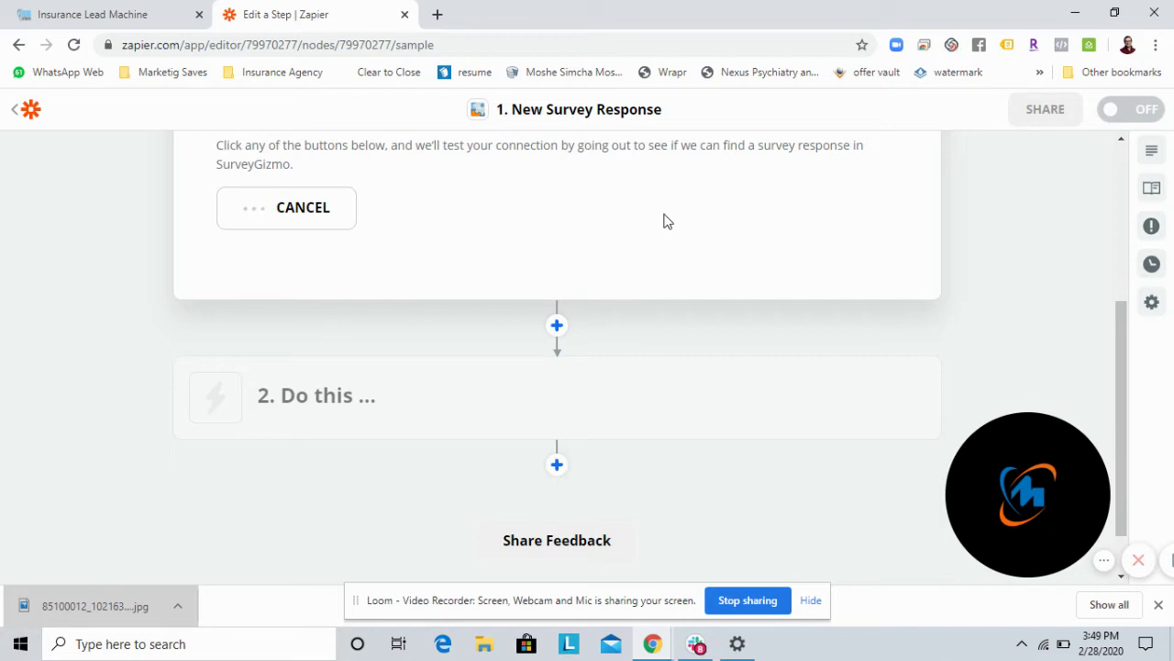
pyautogui.scroll(2, 666, 221)
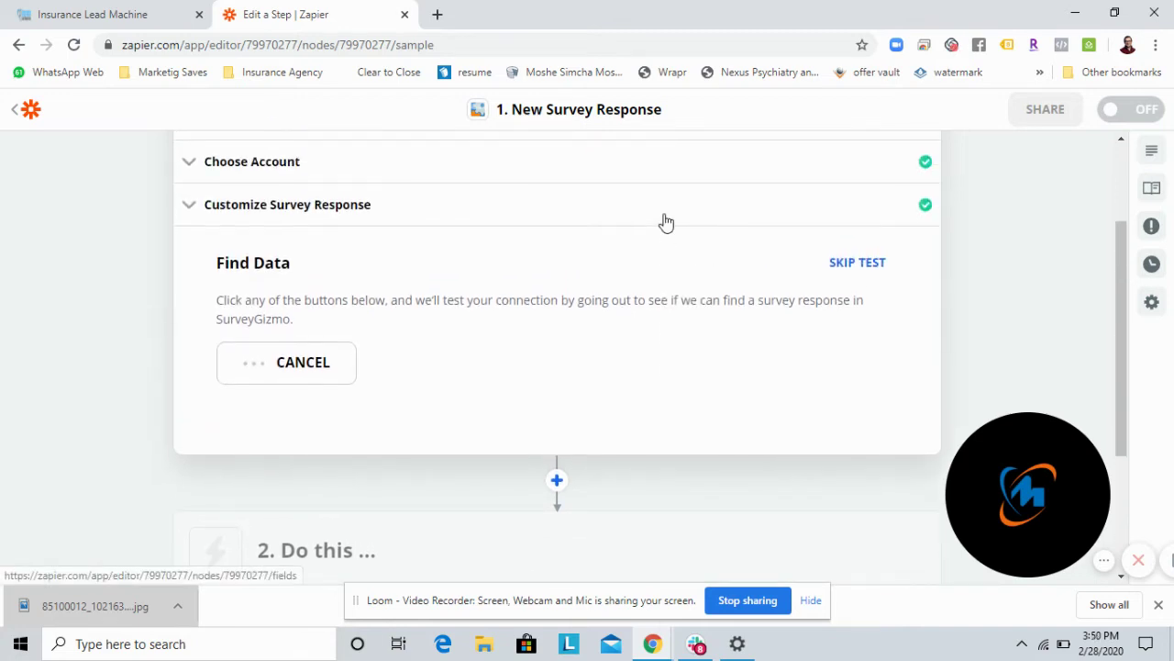
pyautogui.scroll(-1, 582, 394)
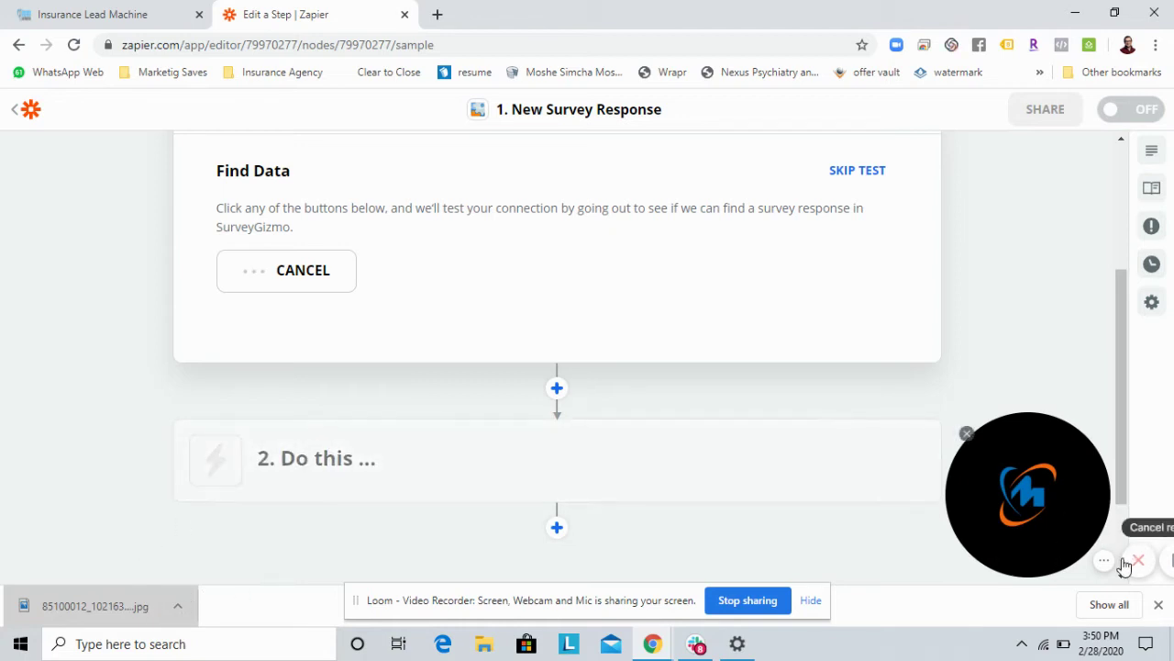
pyautogui.moveTo(1067, 516); pyautogui.dragTo(315, 549)
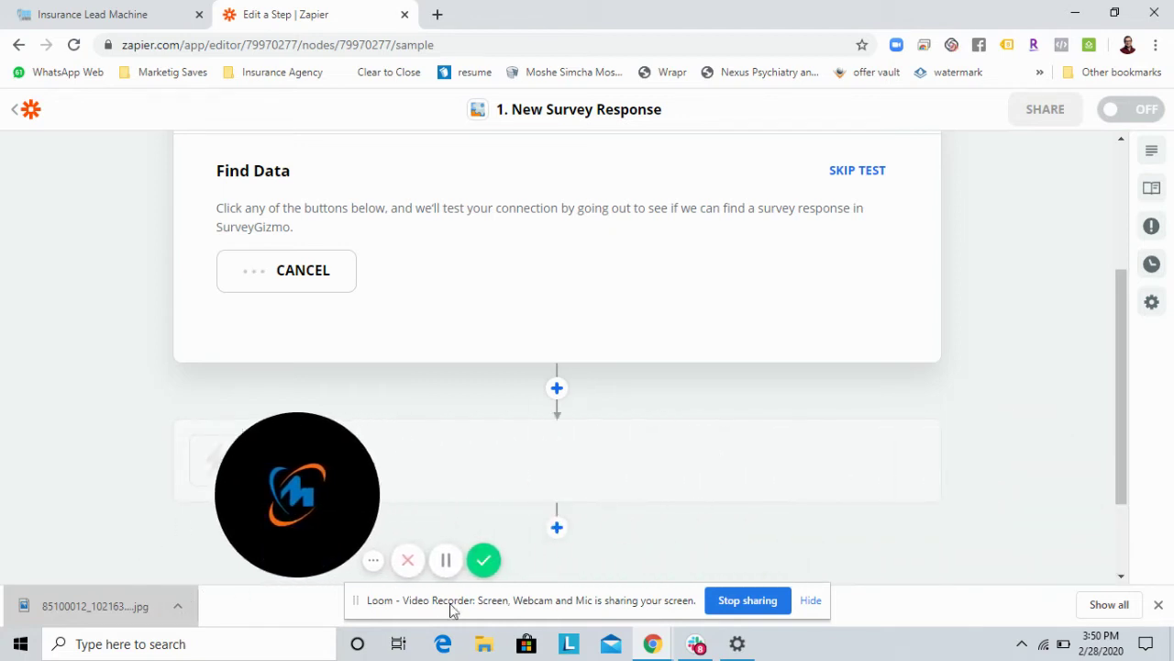
pyautogui.click(447, 559)
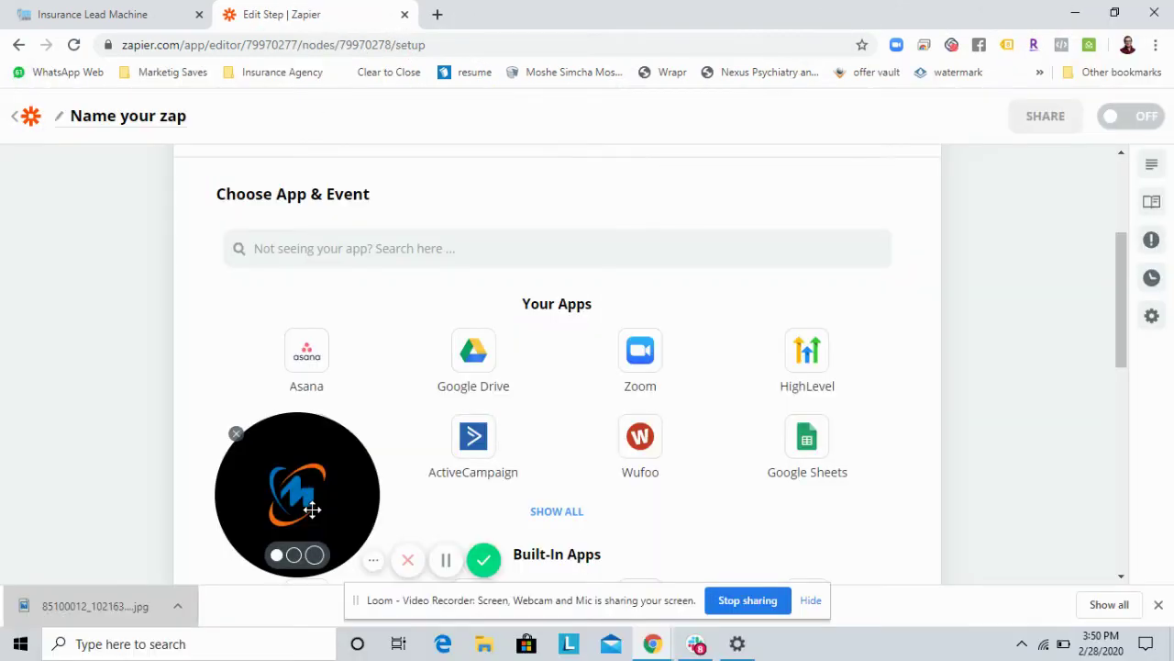
pyautogui.moveTo(306, 506); pyautogui.dragTo(115, 517)
# Step: Set the action app to HighLevel with the Add Lead to Campaign event and continue to the account selection
pyautogui.scroll(3, 398, 317)
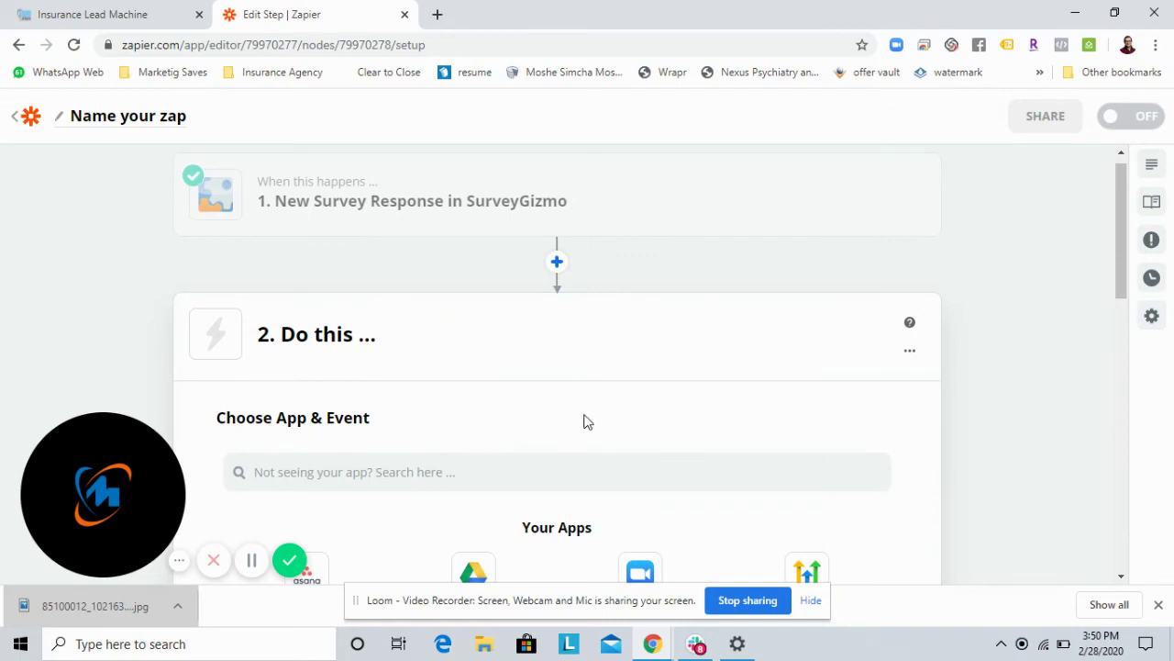
pyautogui.scroll(-3, 587, 422)
pyautogui.click(807, 454)
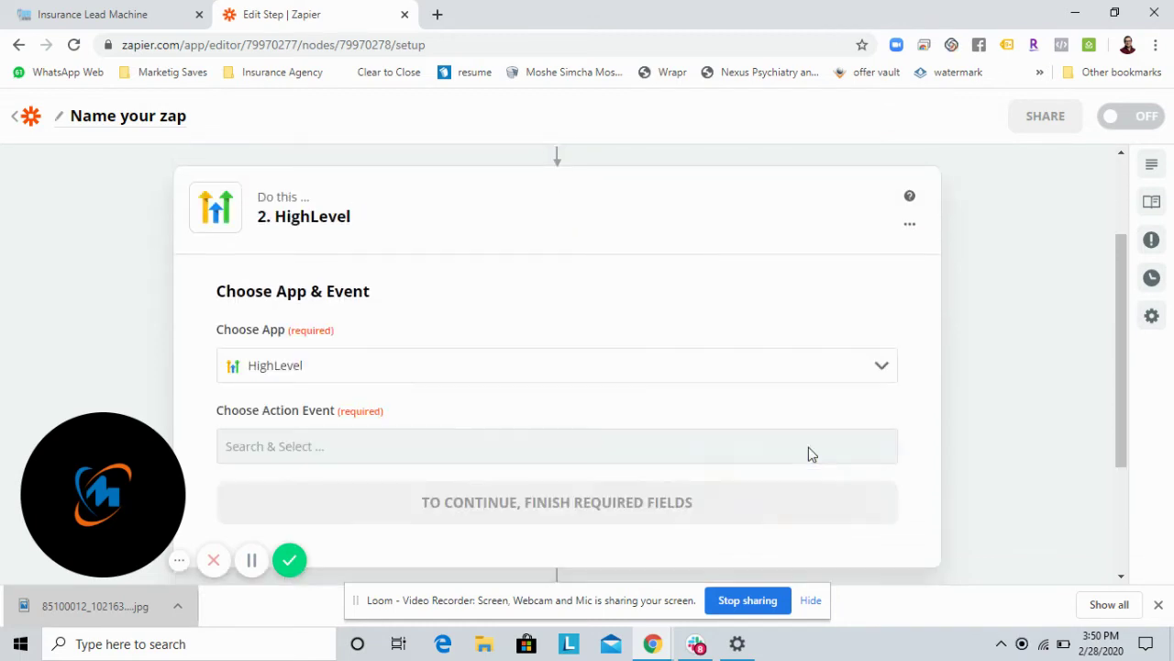
pyautogui.click(603, 443)
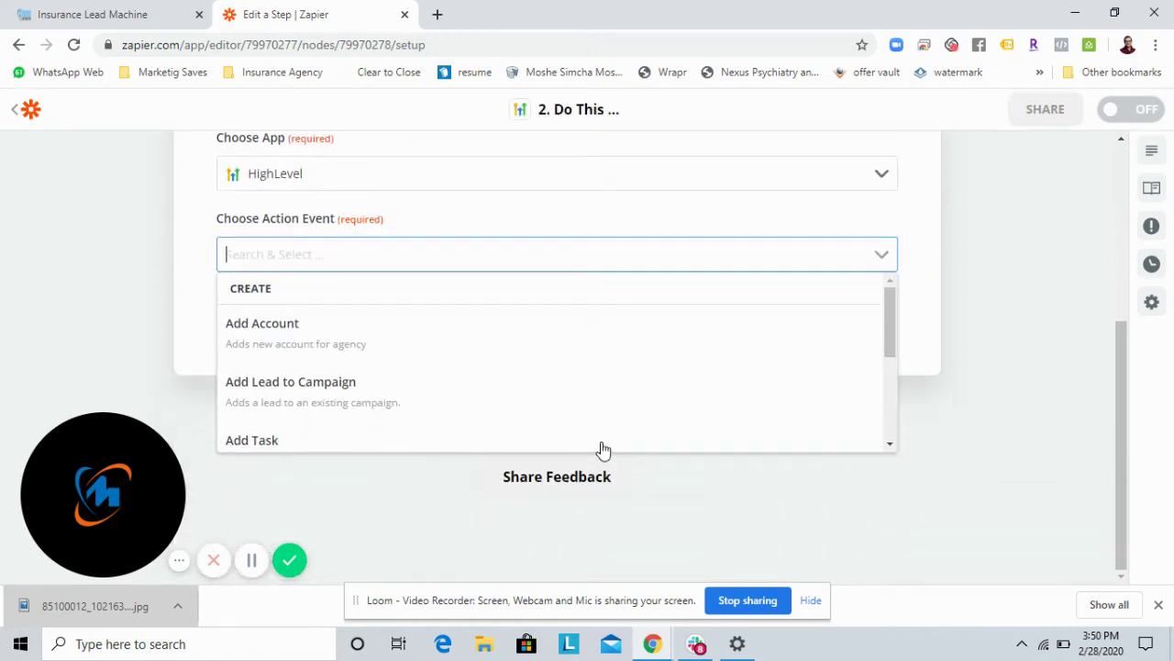
pyautogui.click(435, 402)
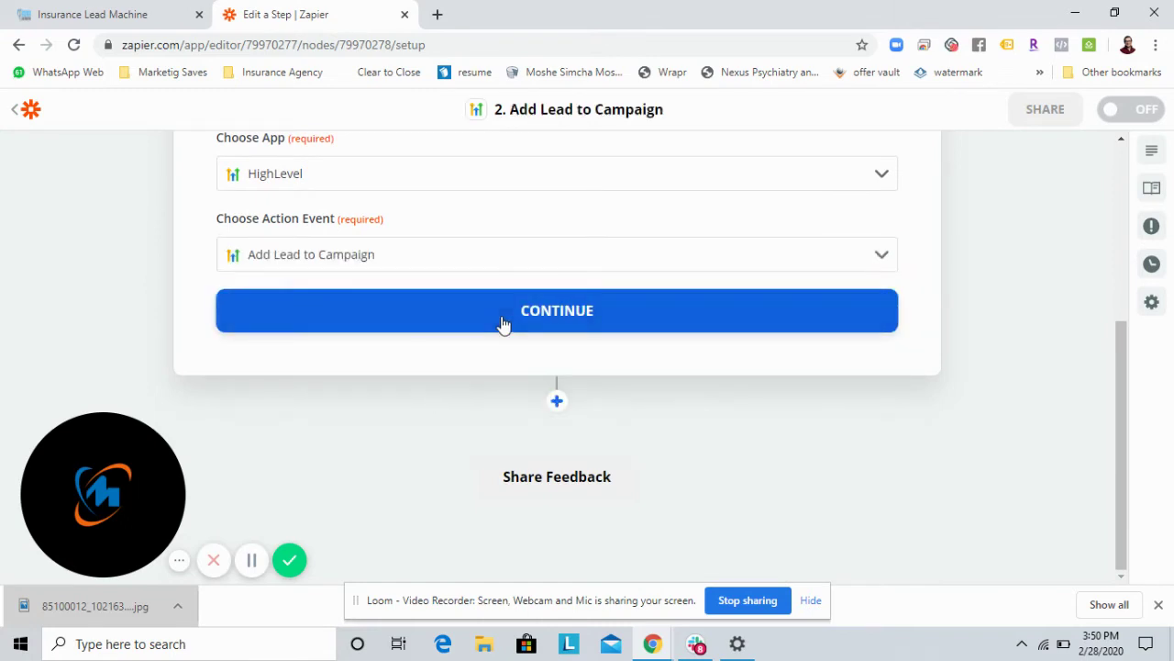
pyautogui.click(502, 324)
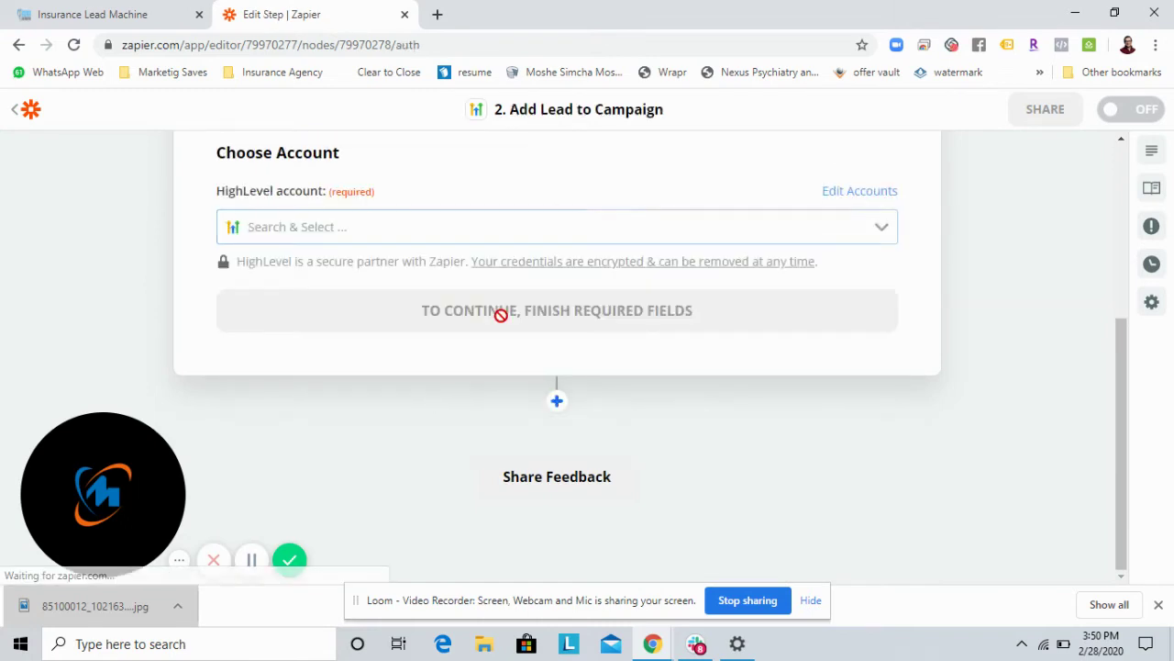
# Step: Choose the Trigger Demo In HighLevel account for the action and set its campaign to New Insurance Lead DEMO
pyautogui.click(504, 237)
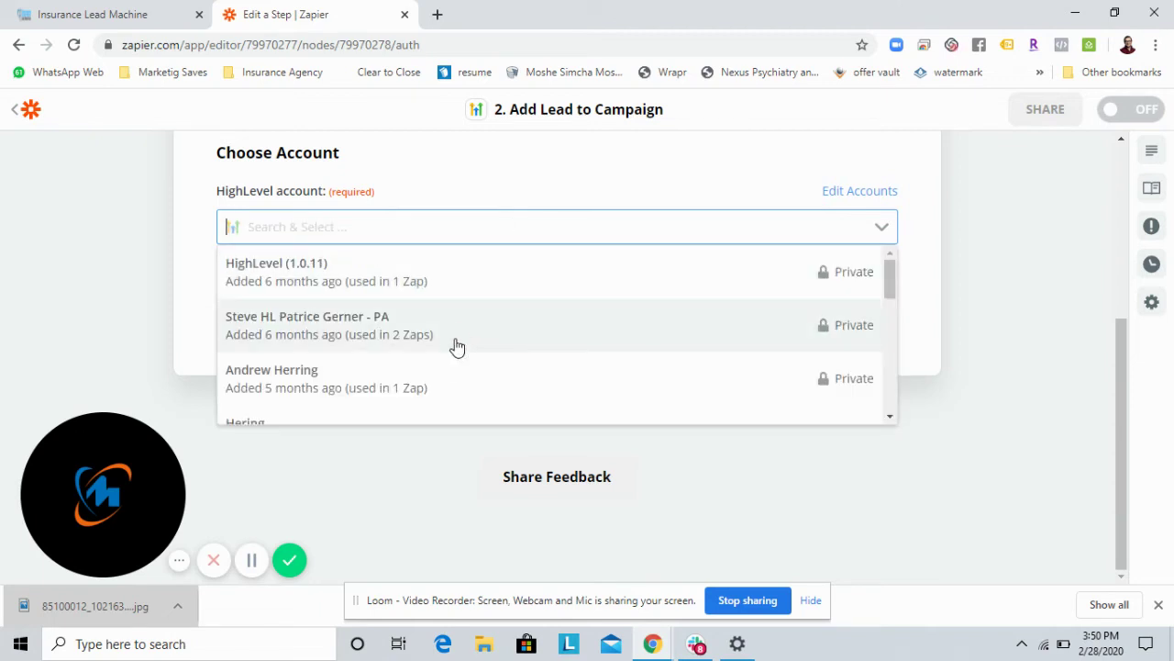
pyautogui.scroll(-5, 454, 353)
pyautogui.scroll(-2, 454, 365)
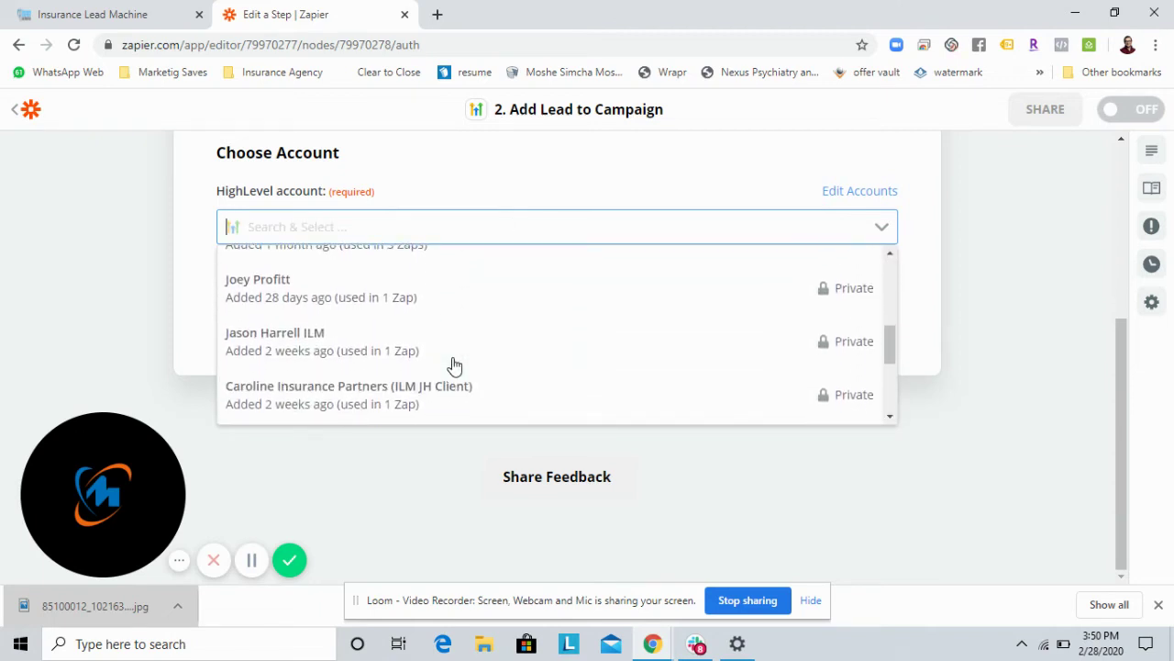
pyautogui.scroll(-4, 454, 365)
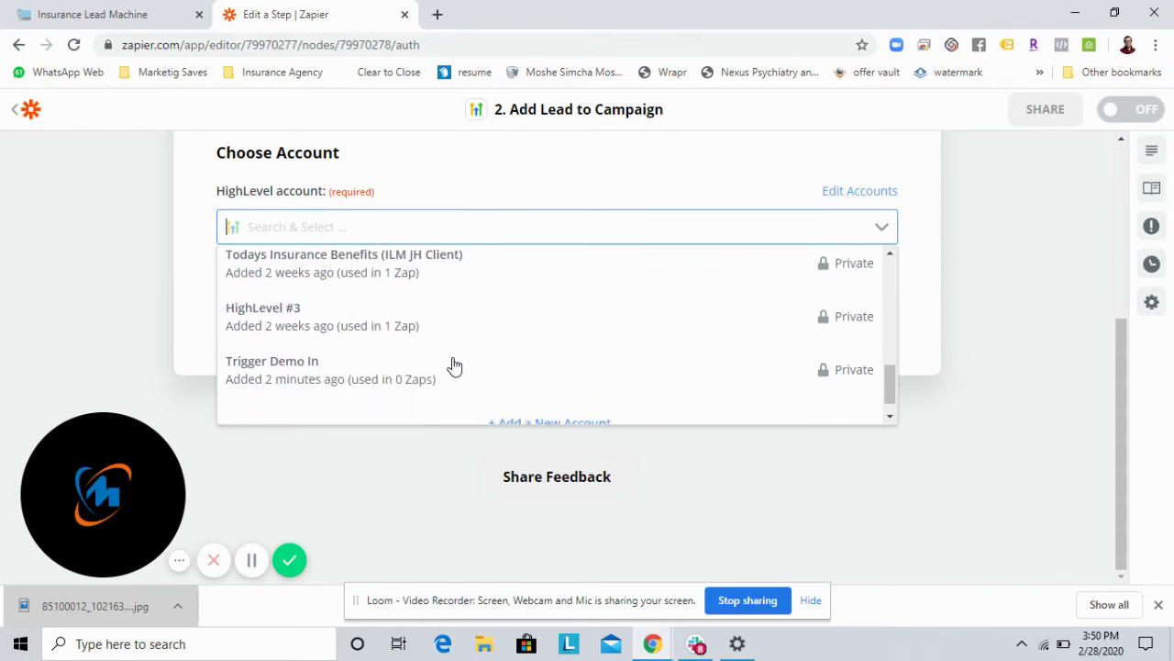
pyautogui.click(359, 367)
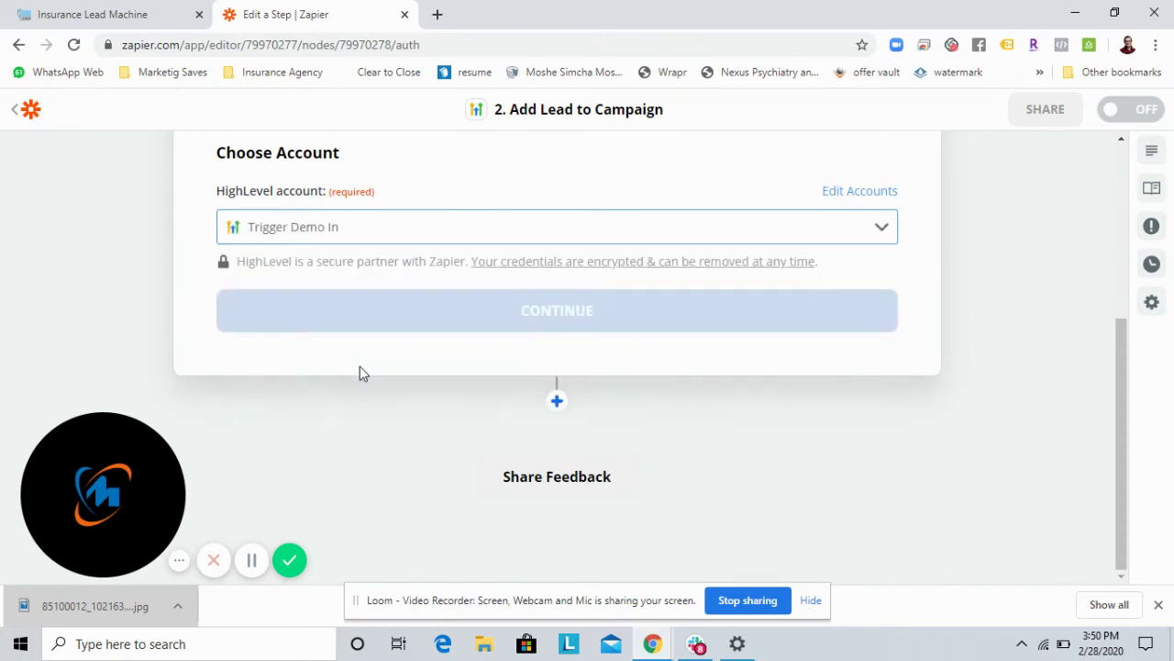
pyautogui.click(499, 331)
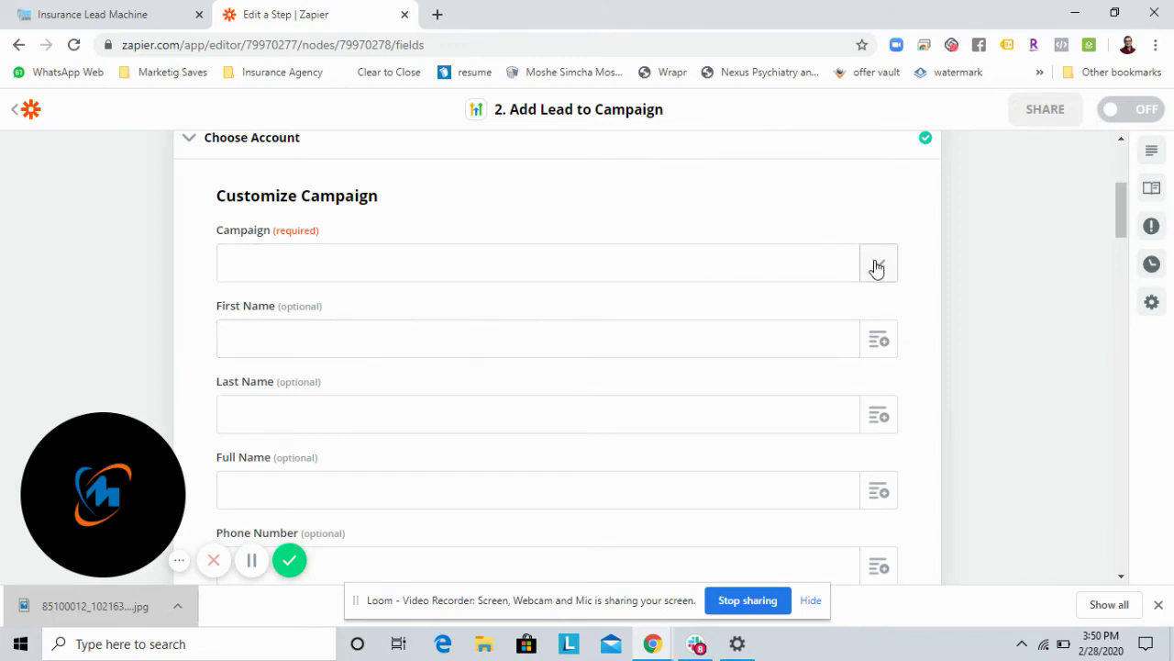
pyautogui.click(877, 267)
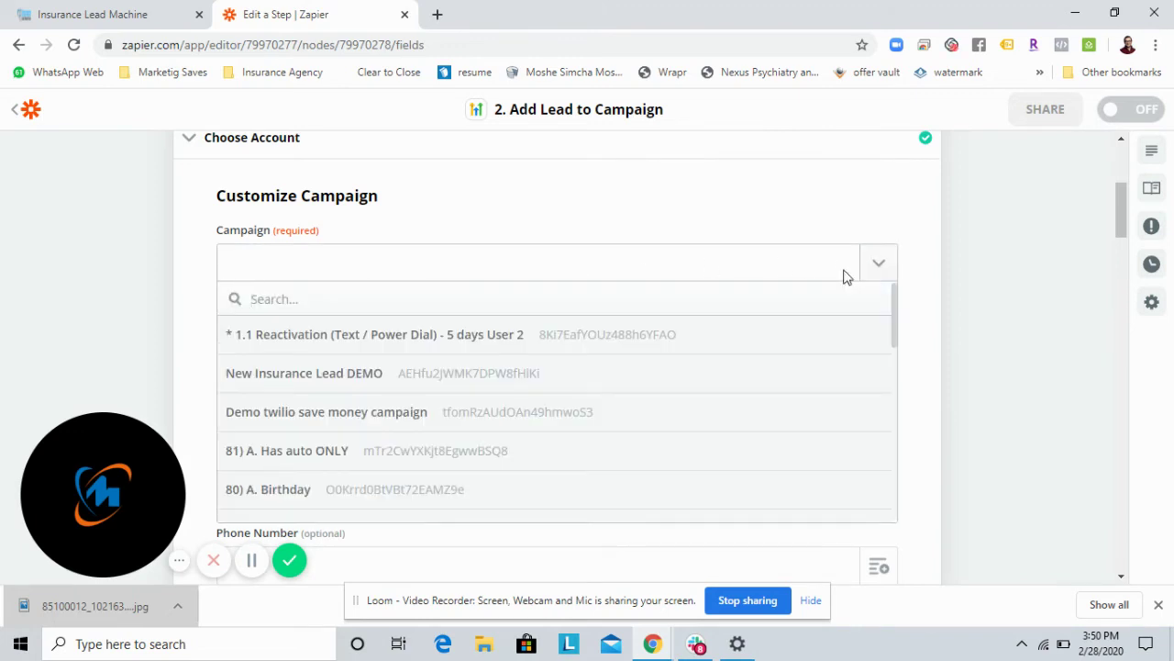
pyautogui.click(495, 376)
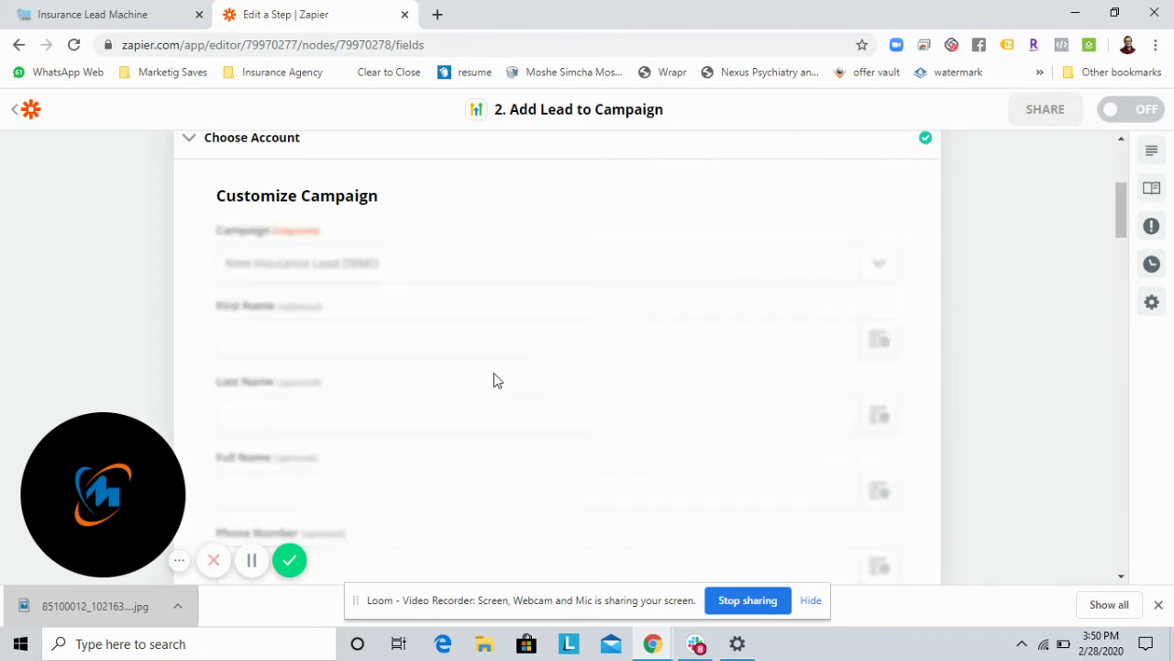
# Step: Map the lead's First Name field to the survey question "What is your first name?"
pyautogui.click(875, 341)
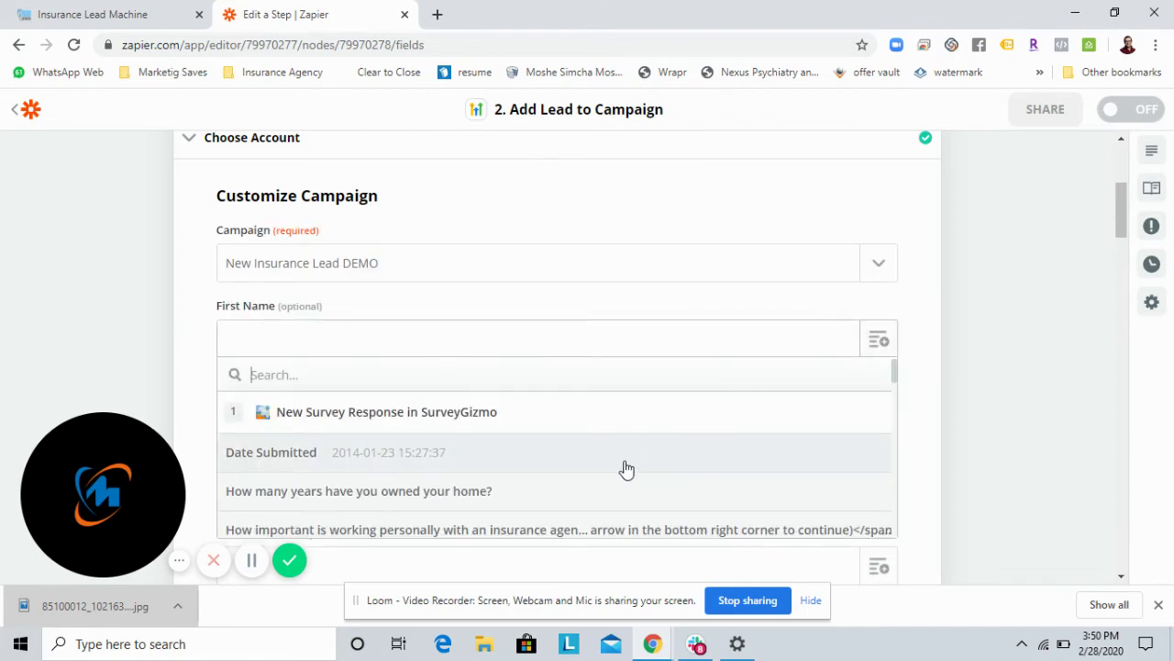
pyautogui.click(635, 316)
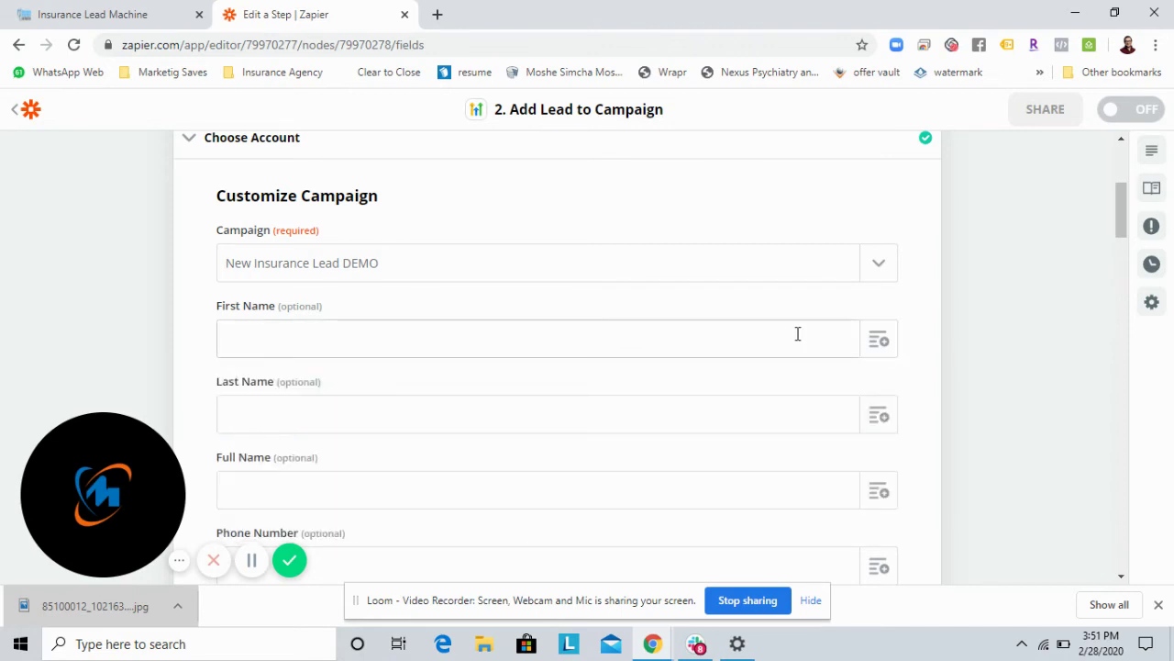
pyautogui.click(878, 340)
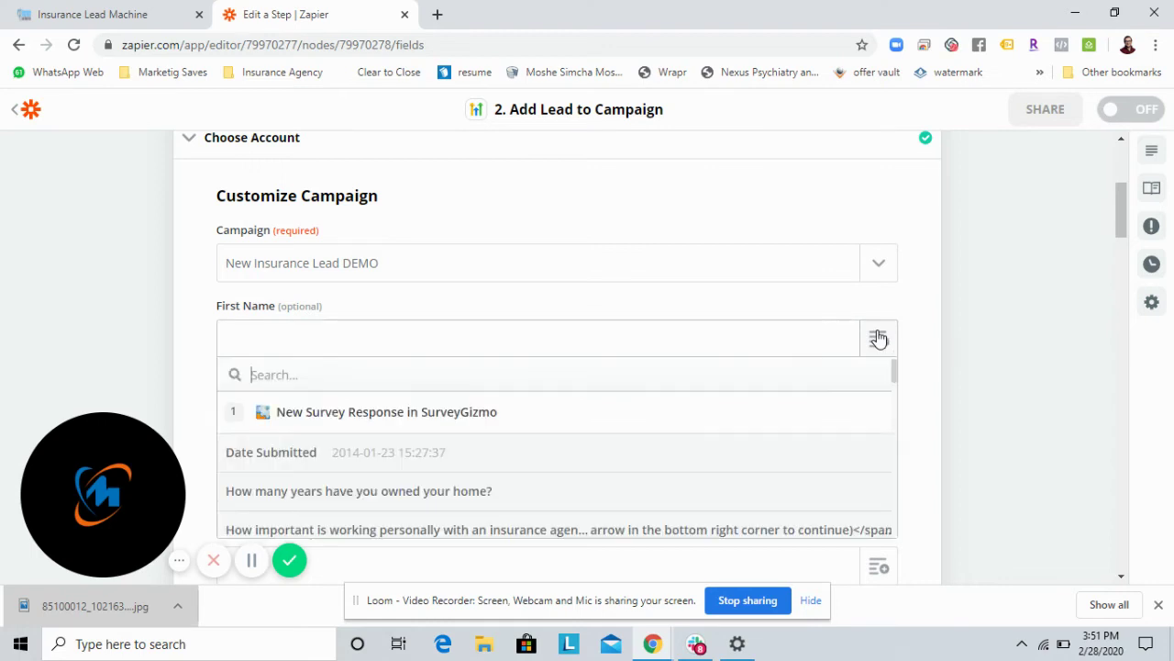
pyautogui.scroll(-2, 666, 453)
pyautogui.scroll(1, 666, 453)
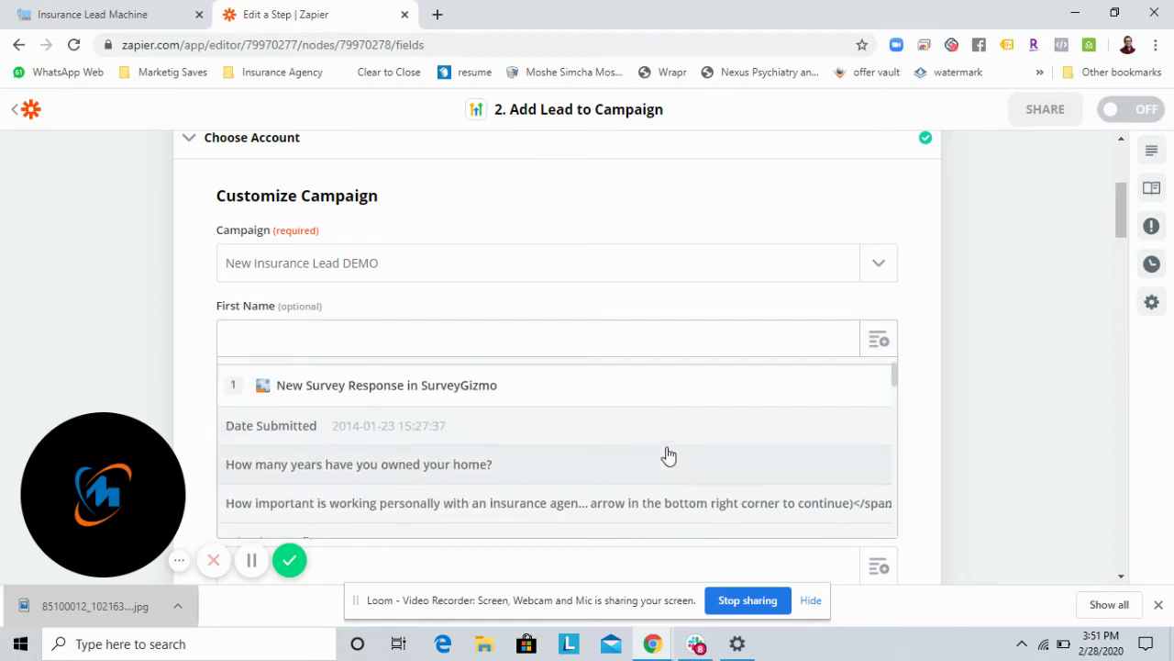
pyautogui.scroll(1, 669, 457)
pyautogui.write('fi')
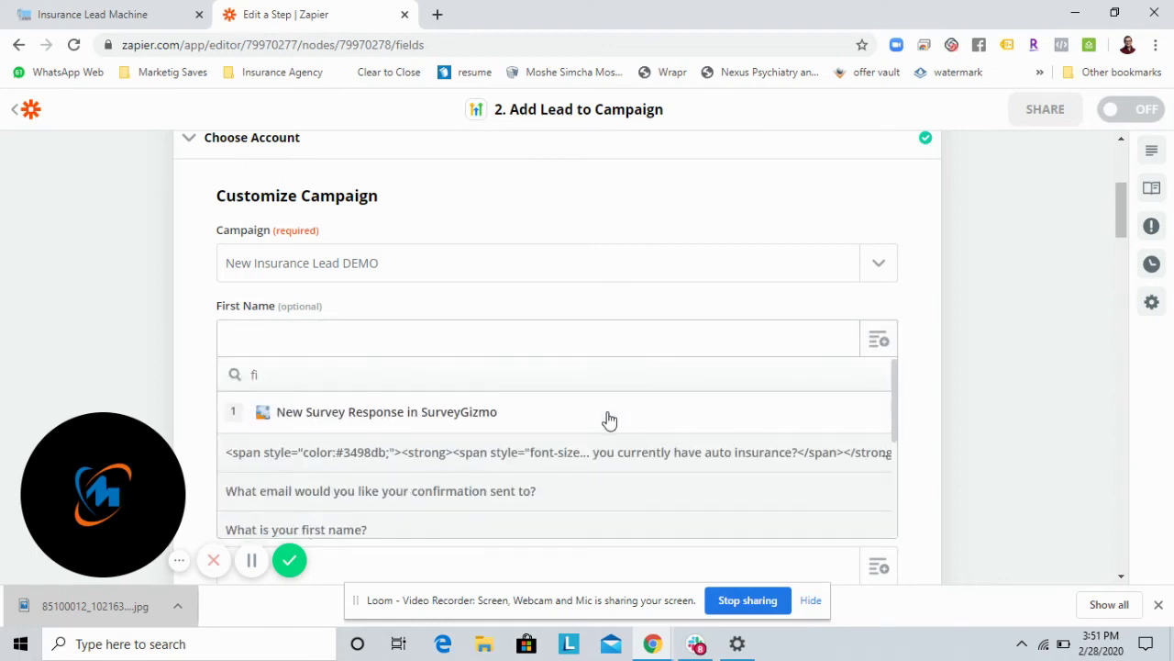
pyautogui.write('rs')
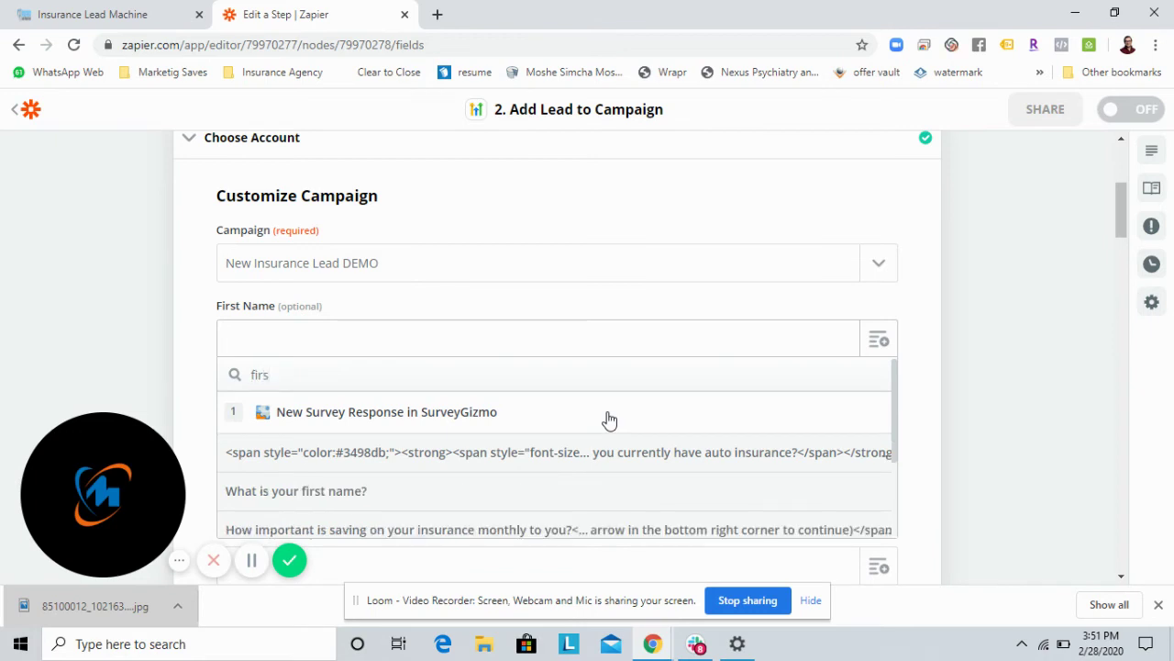
pyautogui.click(532, 491)
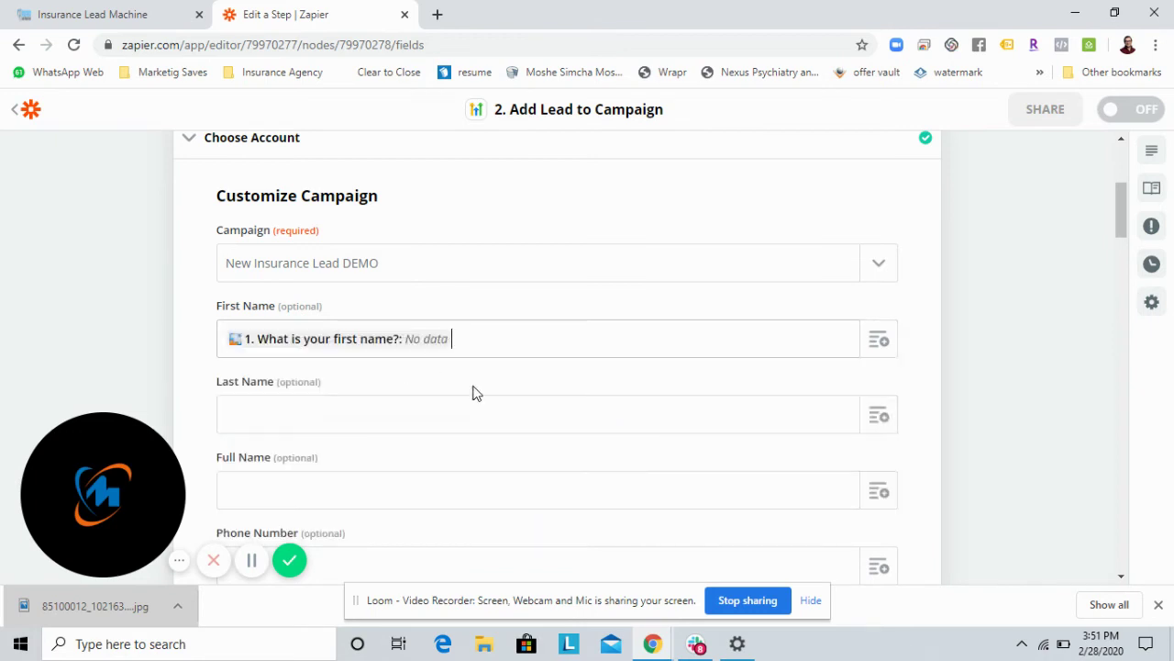
# Step: Map the lead's Phone Number field to the survey question "What is your phone number?"
pyautogui.scroll(-2, 496, 414)
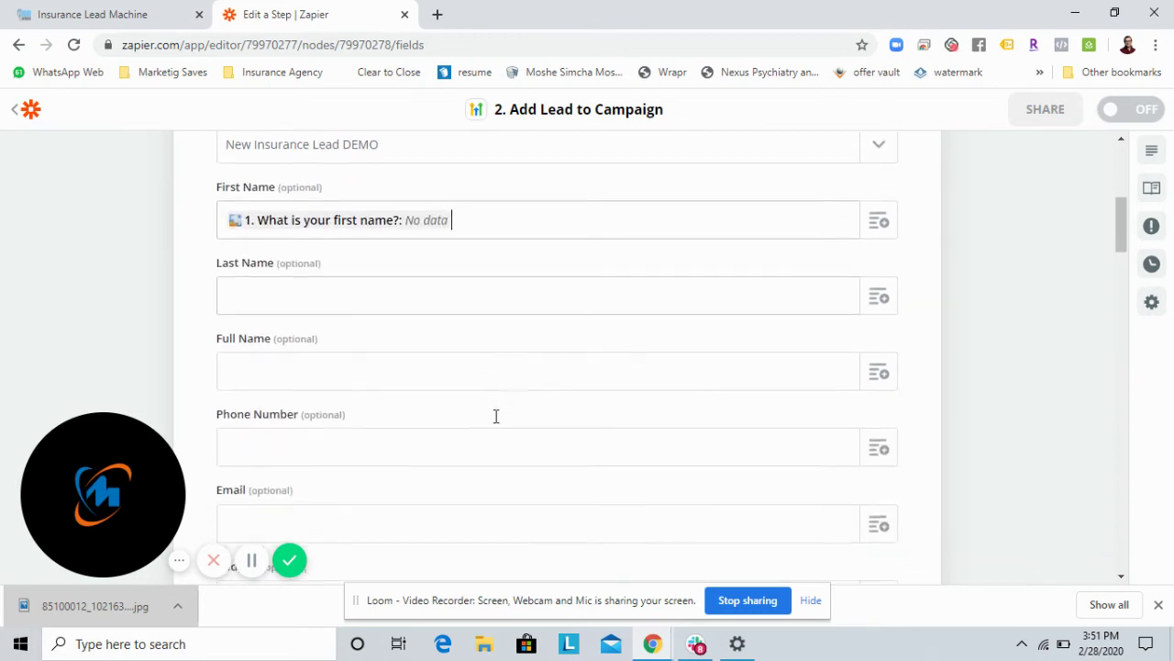
pyautogui.click(877, 360)
pyautogui.write('Phone ')
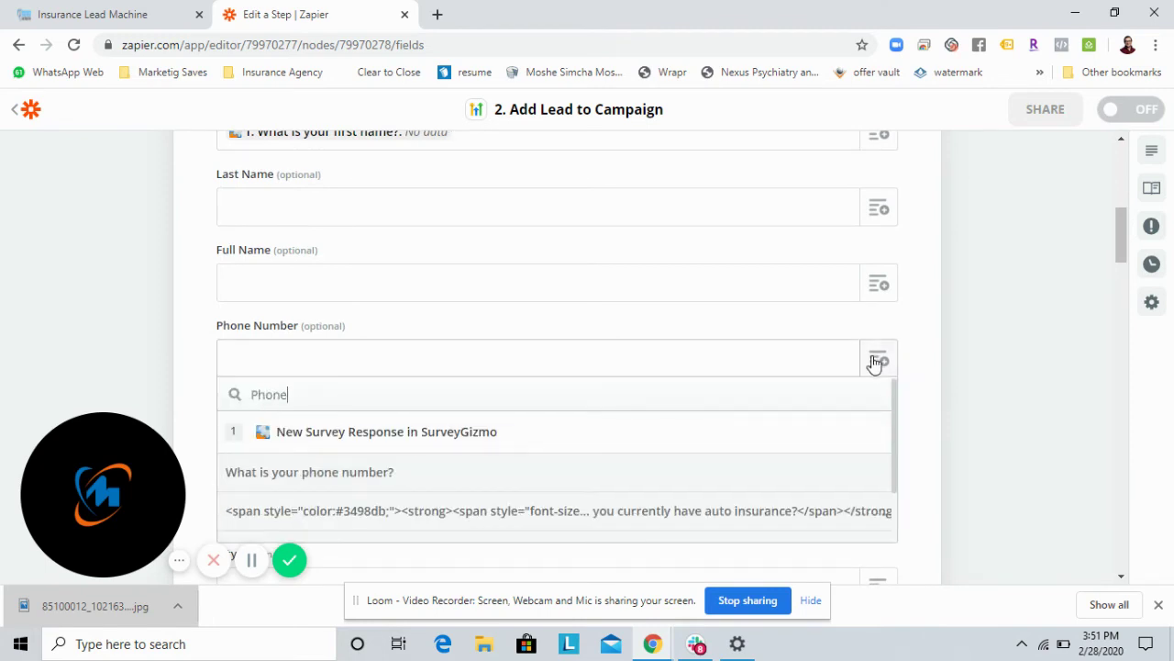
pyautogui.write('Number')
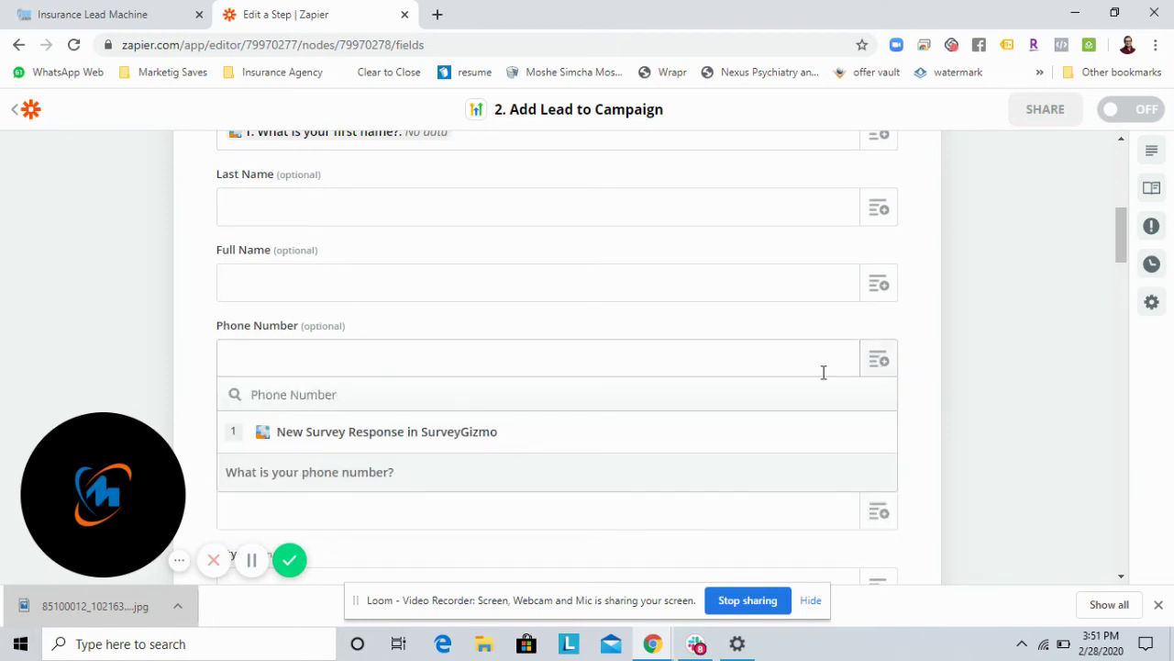
pyautogui.click(730, 472)
# Step: Map the lead's Email field to the survey response's New Send Email value
pyautogui.scroll(-2, 728, 468)
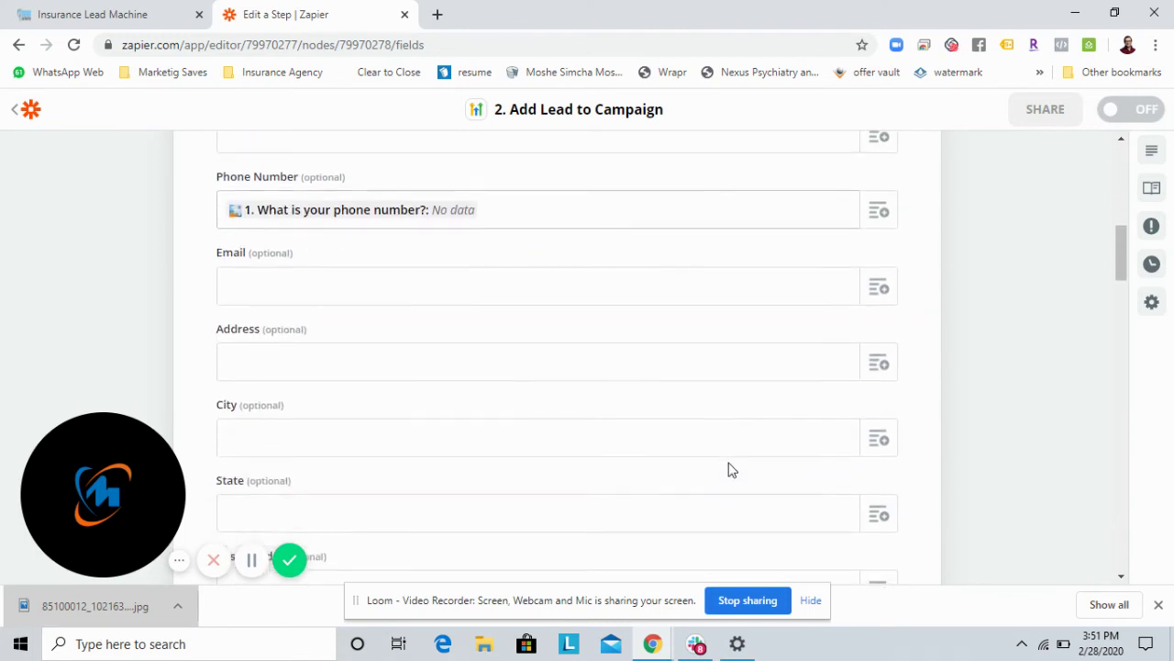
pyautogui.click(881, 284)
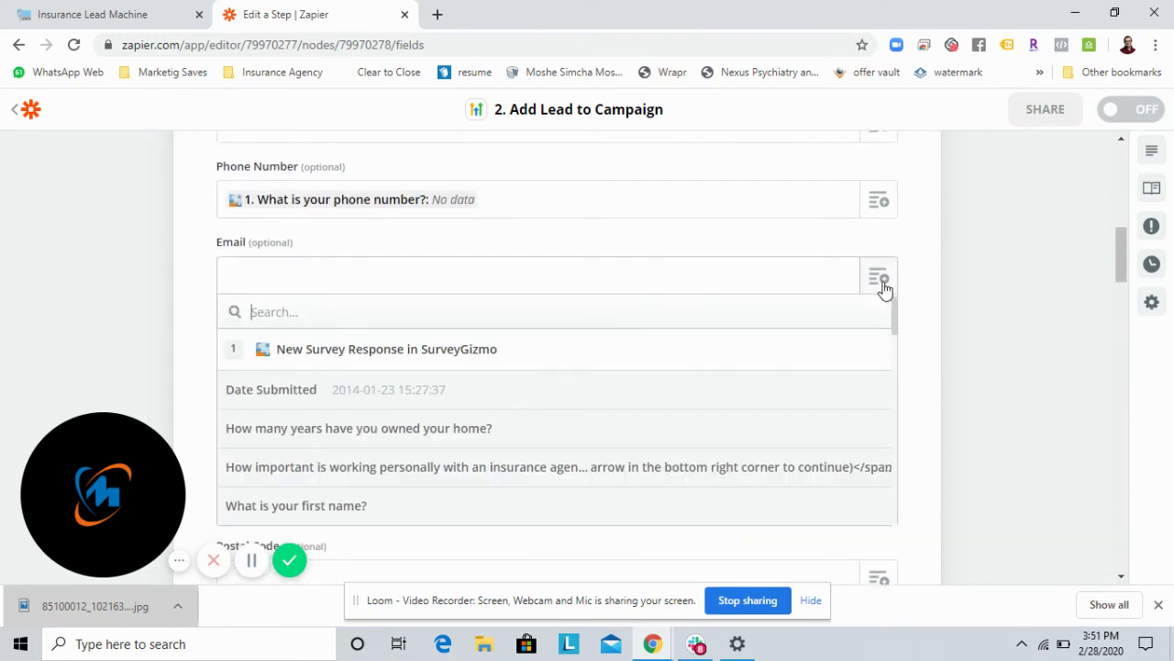
pyautogui.write('Email')
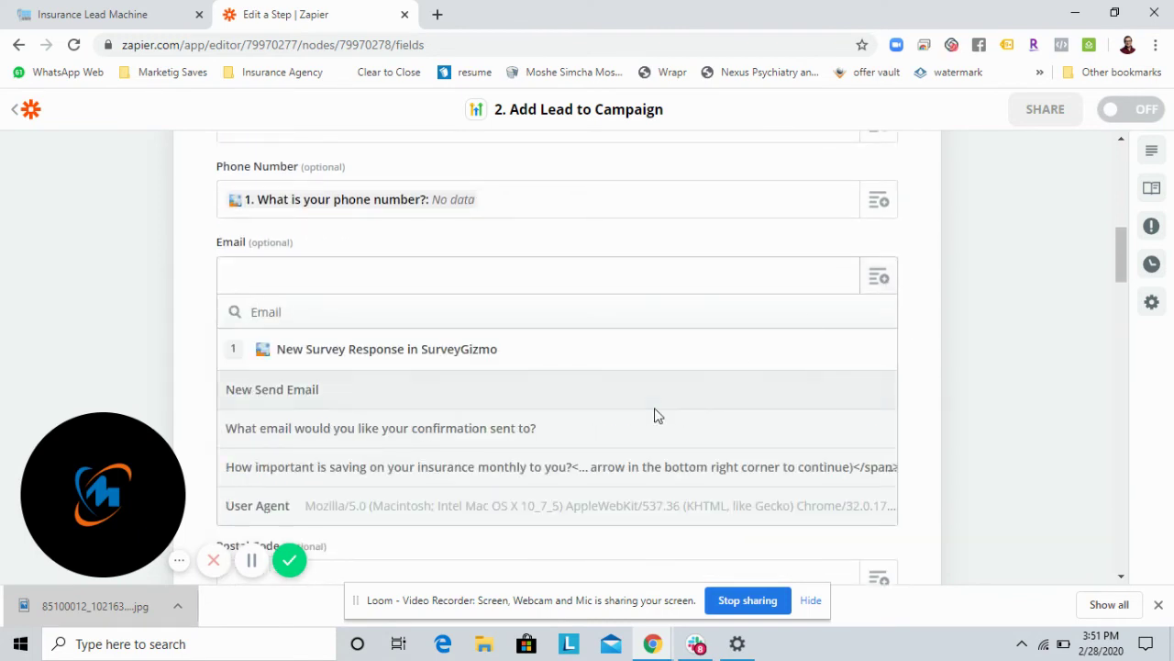
pyautogui.click(642, 406)
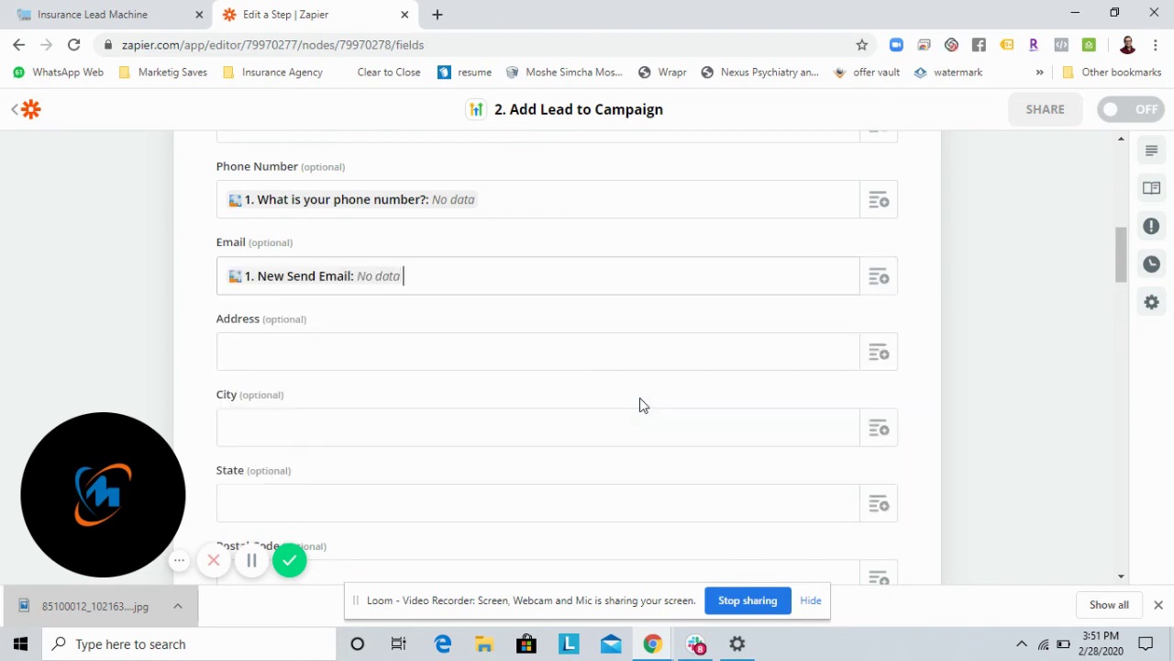
# Step: Set the lead's Source field to "Leads from JSU Media"
pyautogui.scroll(-3, 642, 405)
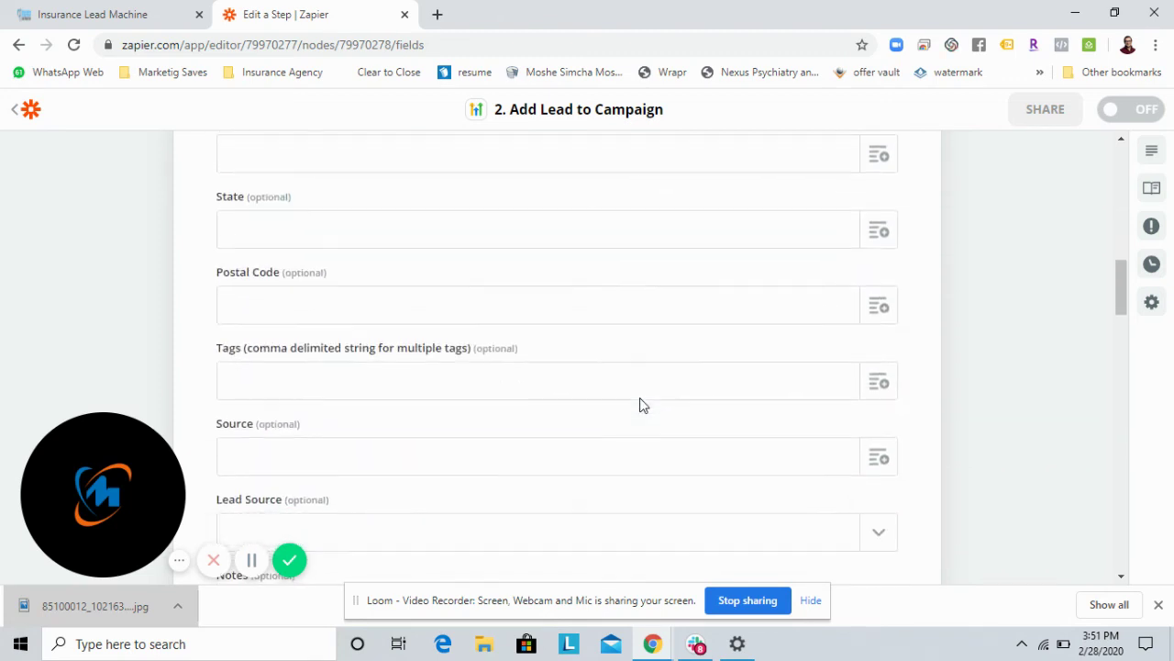
pyautogui.scroll(2, 410, 221)
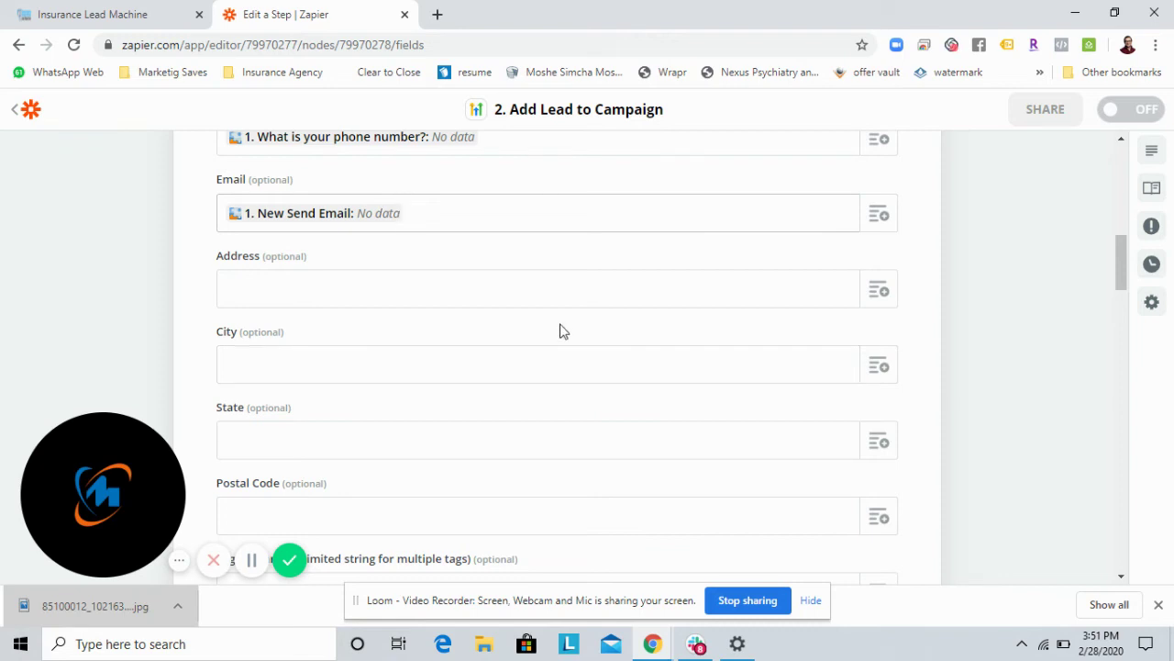
pyautogui.scroll(-1, 563, 332)
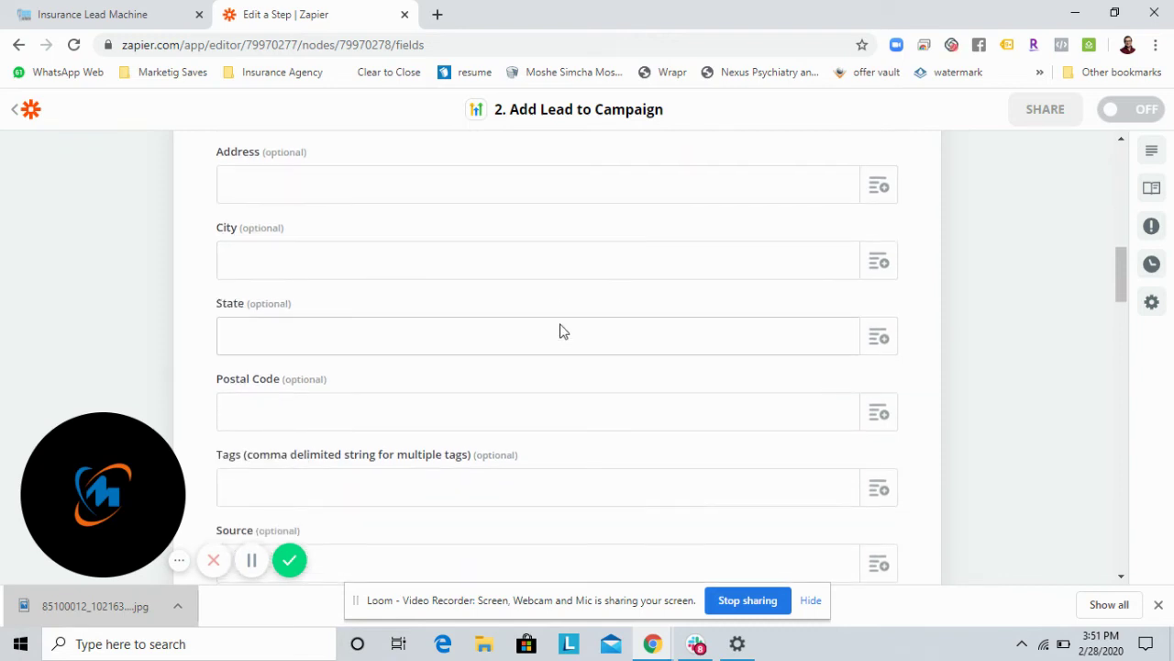
pyautogui.scroll(-2, 564, 331)
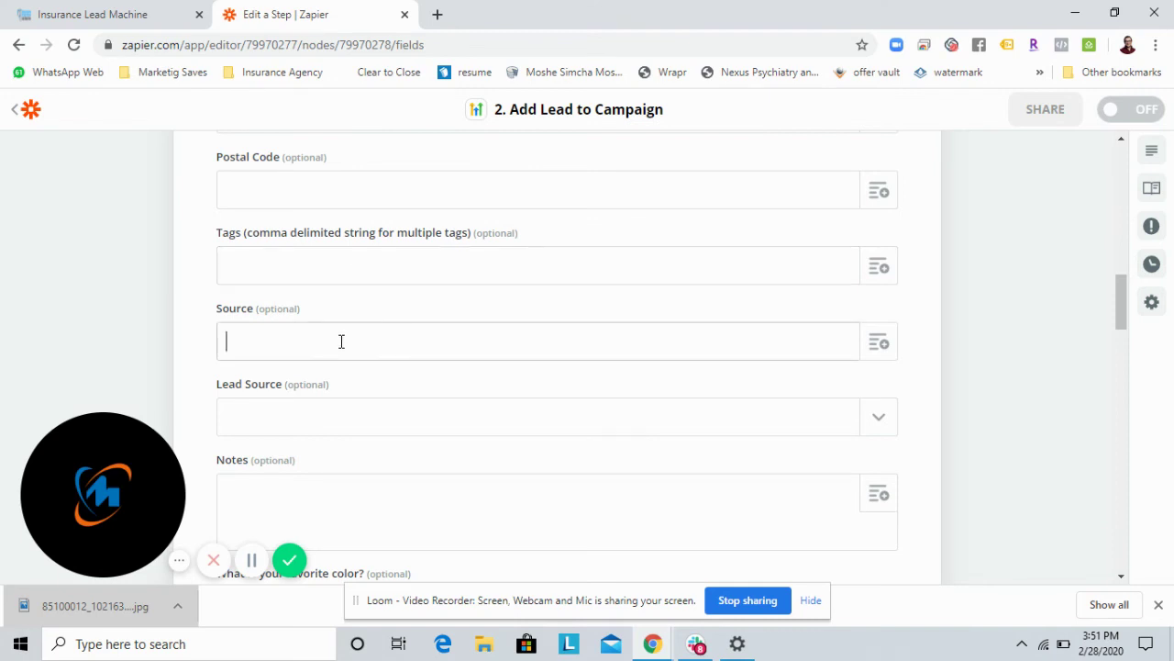
pyautogui.write('eads from JSU Media')
pyautogui.tripleClick(369, 342)
pyautogui.hotkey('ctrl', 'c')
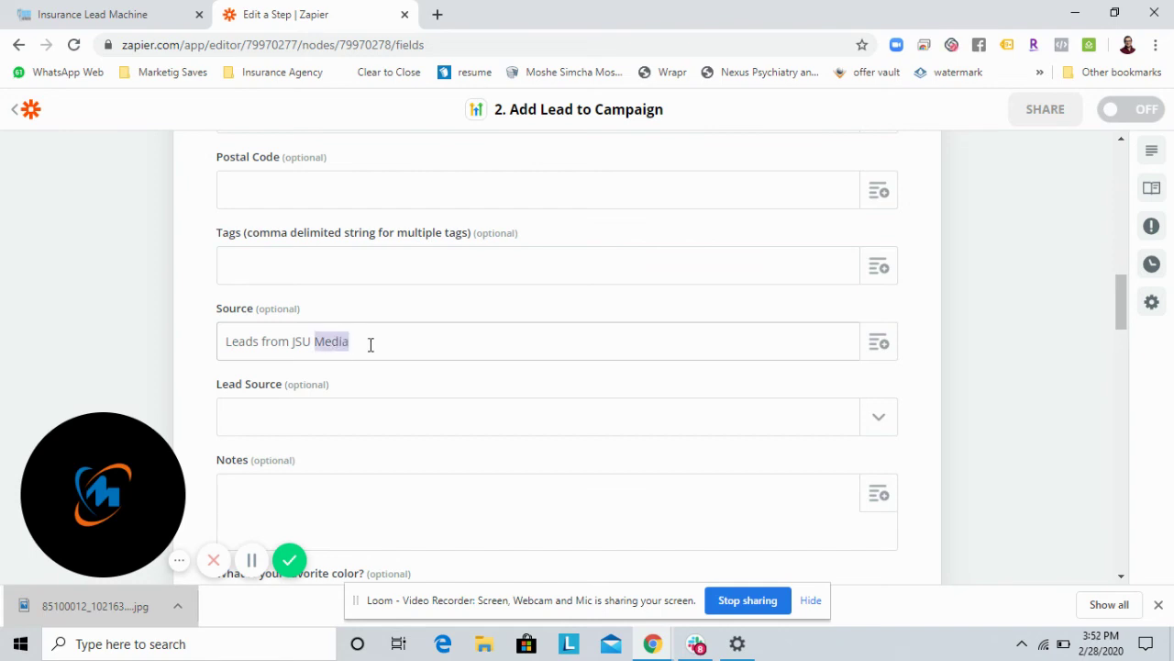
pyautogui.press('BackSpace')
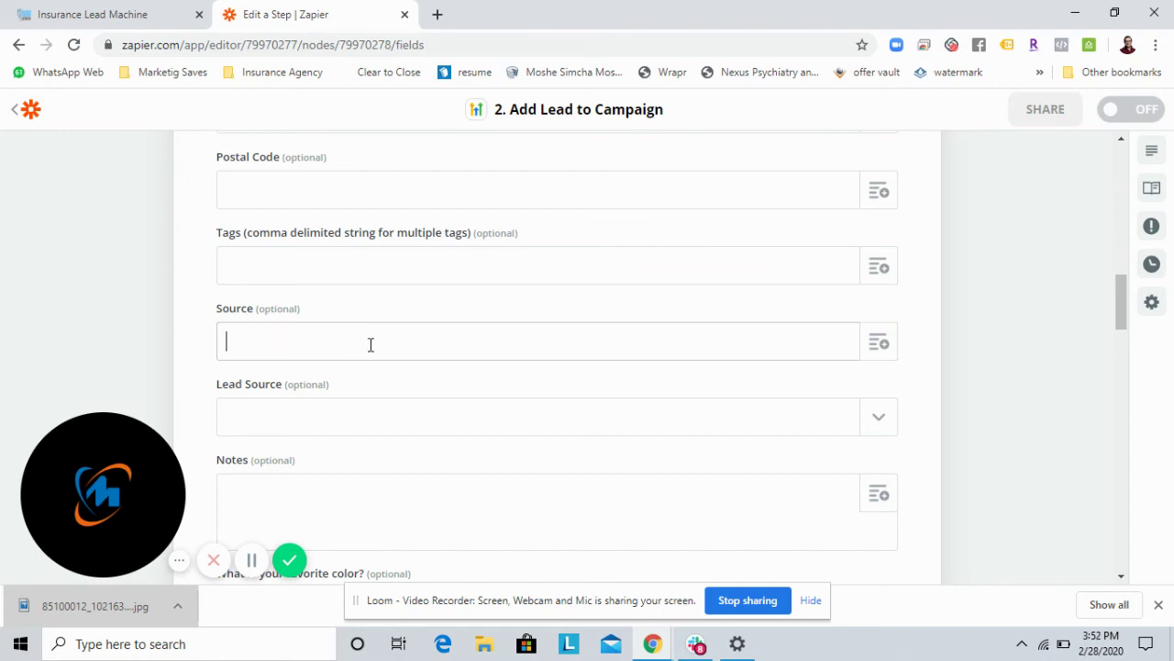
pyautogui.click(333, 425)
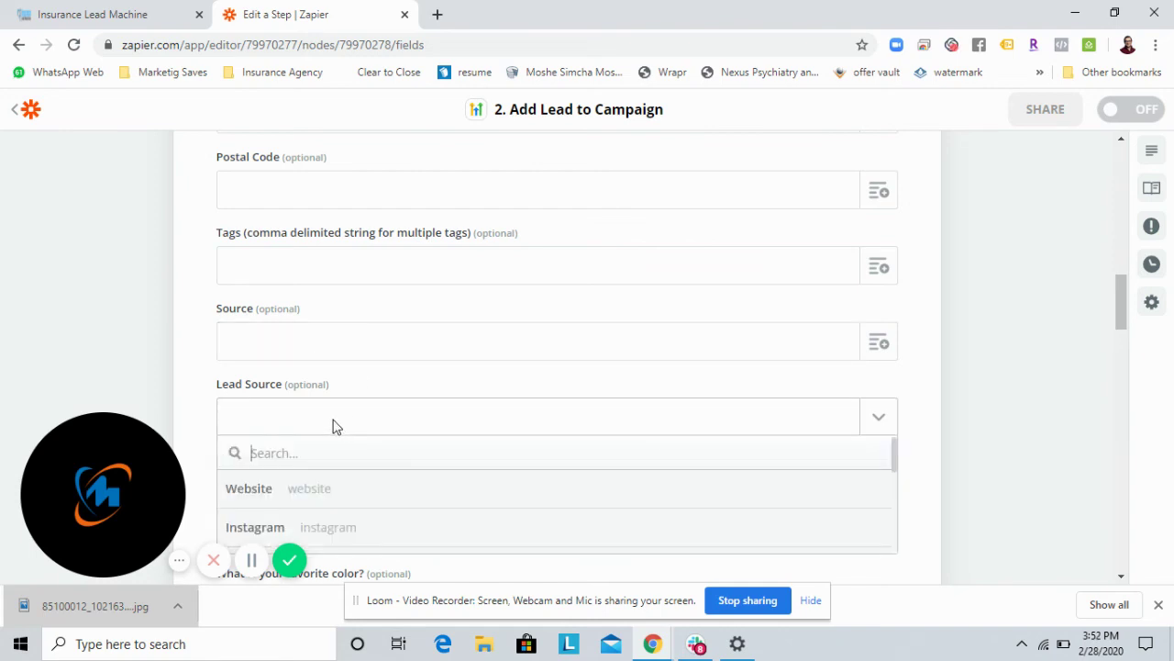
pyautogui.click(341, 333)
pyautogui.hotkey('ctrl', 'v')
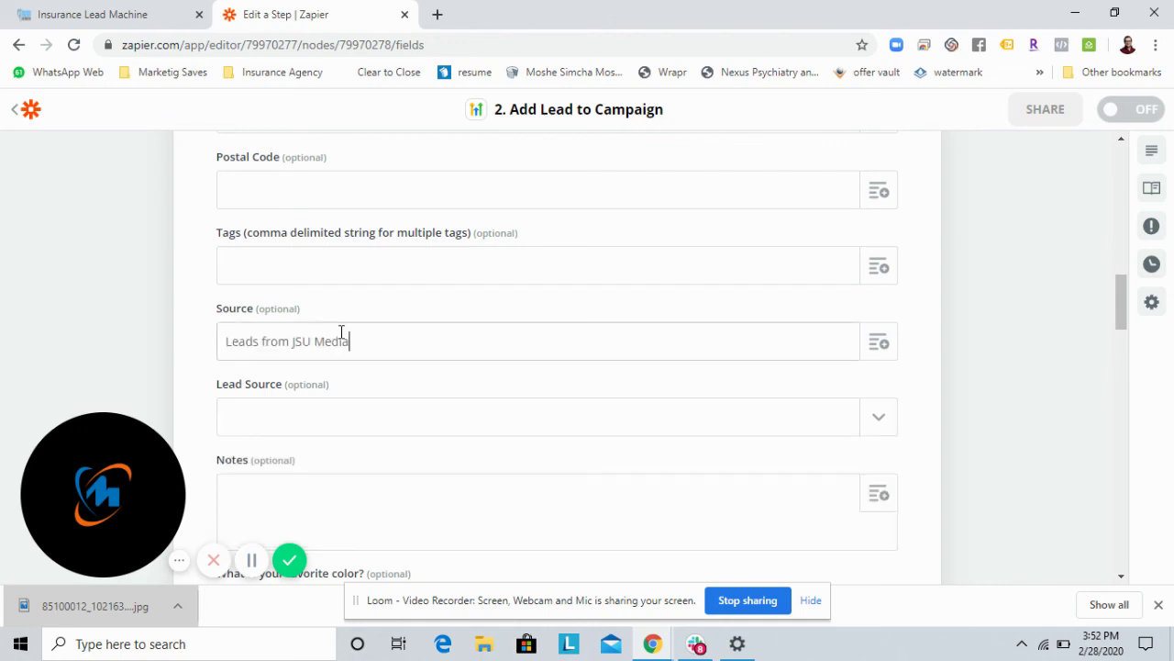
pyautogui.click(253, 560)
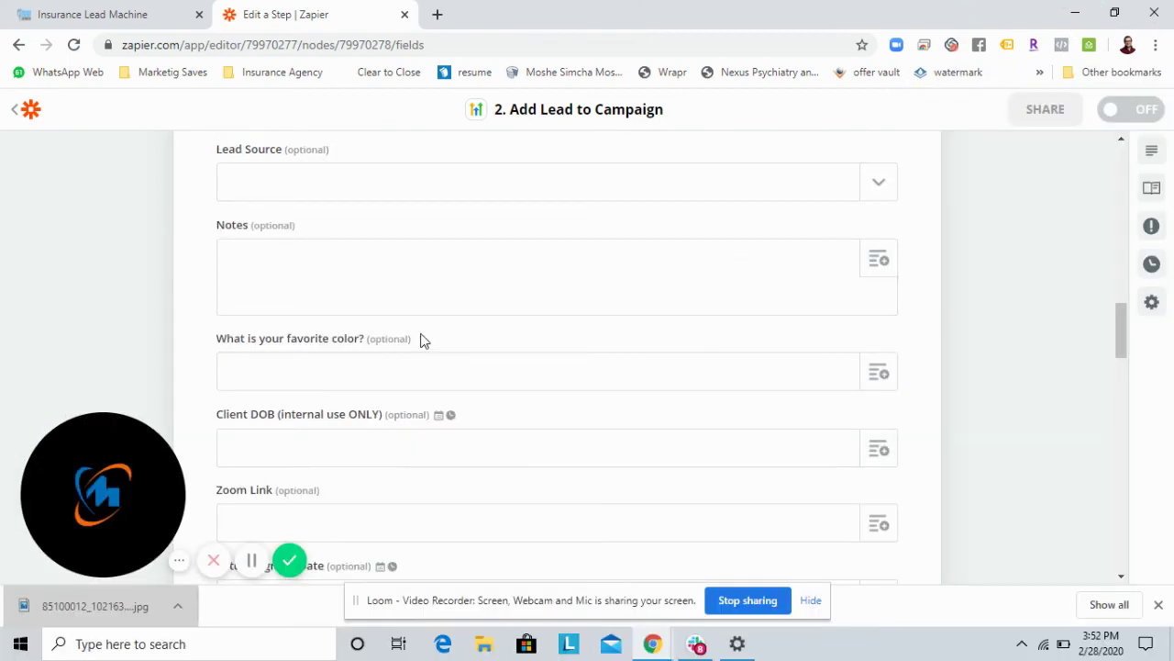
# Step: Complete the campaign customization, leaving the remaining optional fields empty, and run the test that sends the lead to HighLevel
pyautogui.scroll(-6, 419, 336)
pyautogui.scroll(-6, 422, 333)
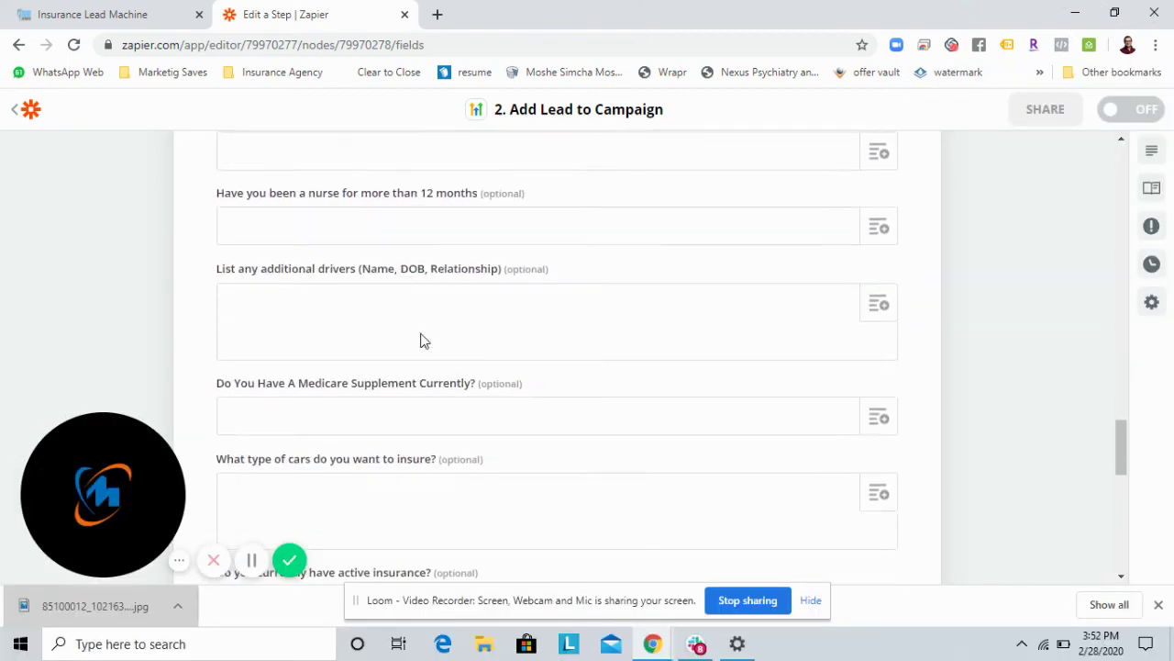
pyautogui.scroll(-10, 422, 341)
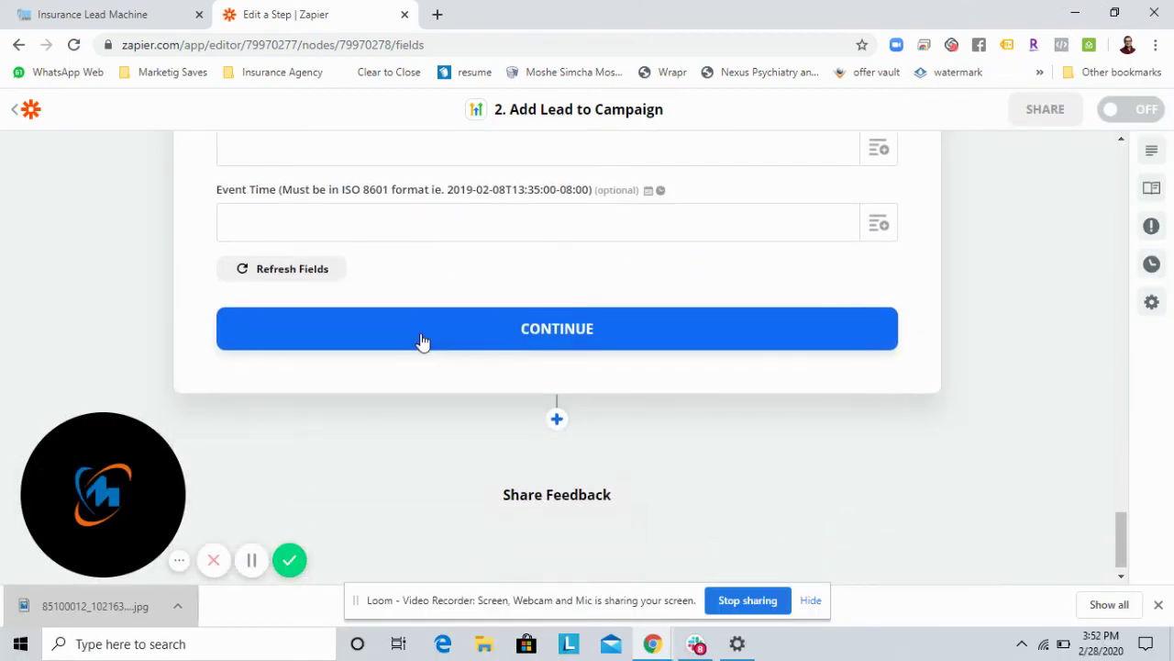
pyautogui.click(484, 333)
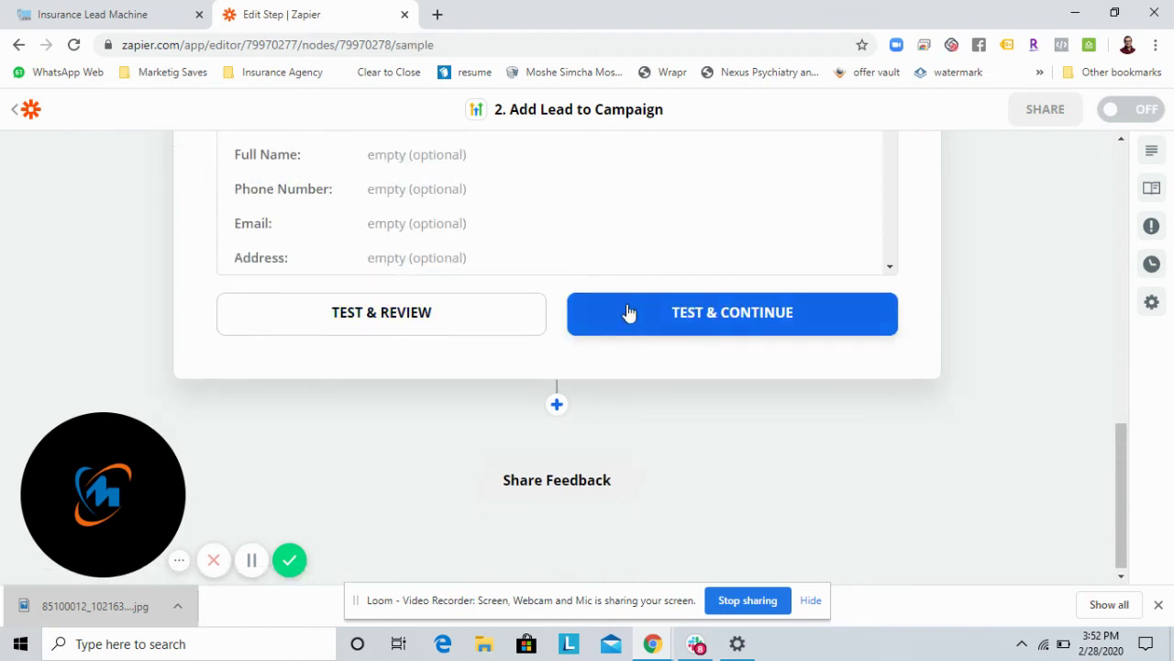
pyautogui.click(627, 312)
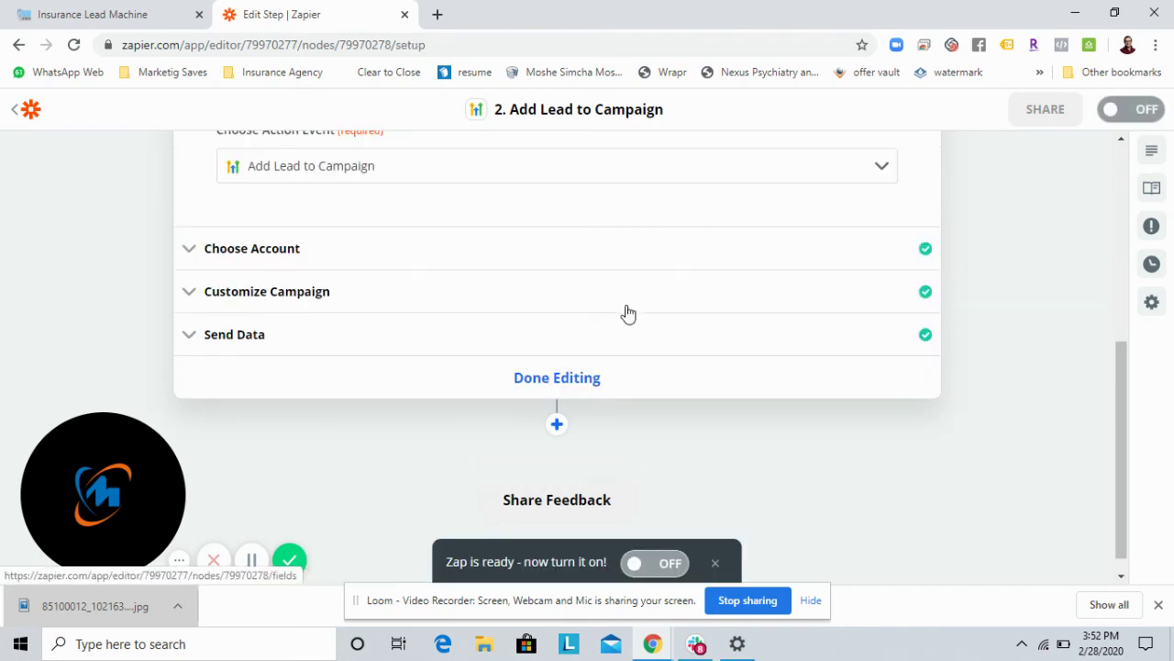
pyautogui.scroll(3, 628, 314)
pyautogui.scroll(-2, 628, 314)
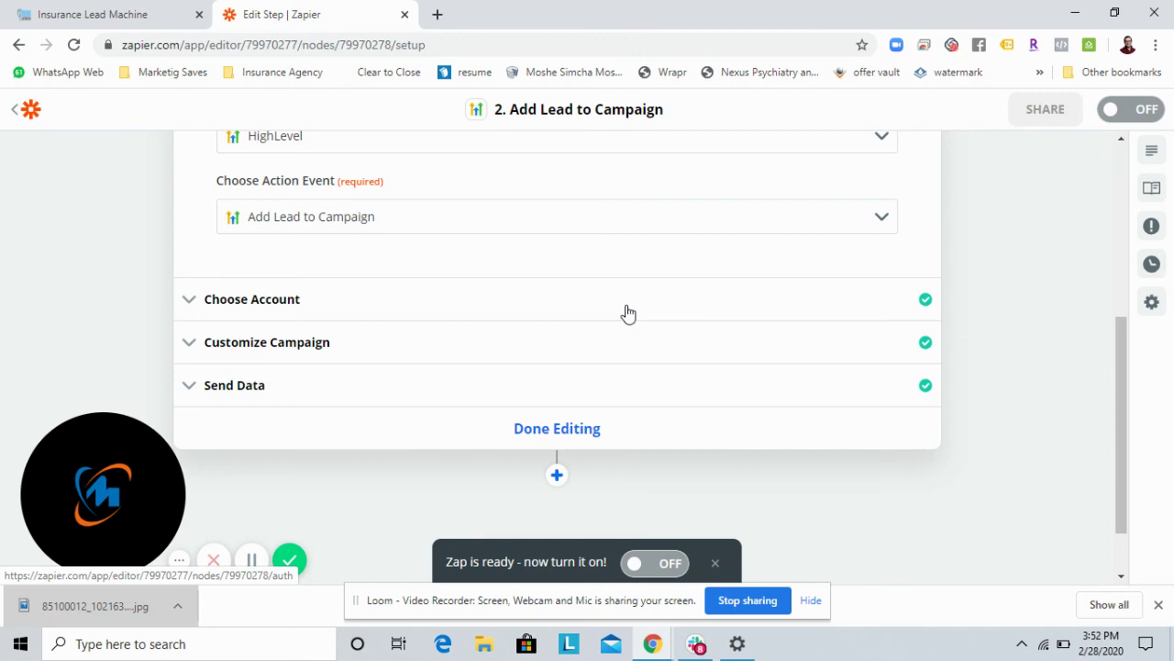
# Step: In Insurance Lead Machine, open the unnamed lead contact added Feb 28 2020 and check its source, contact type and active campaigns
pyautogui.click(253, 563)
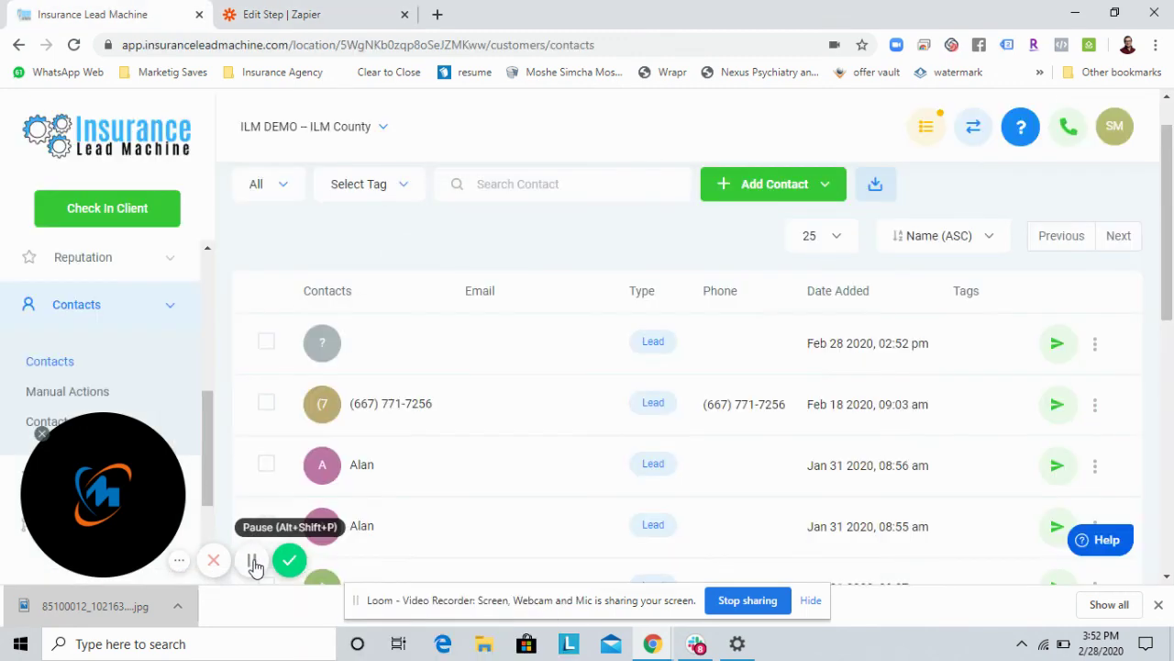
pyautogui.click(803, 350)
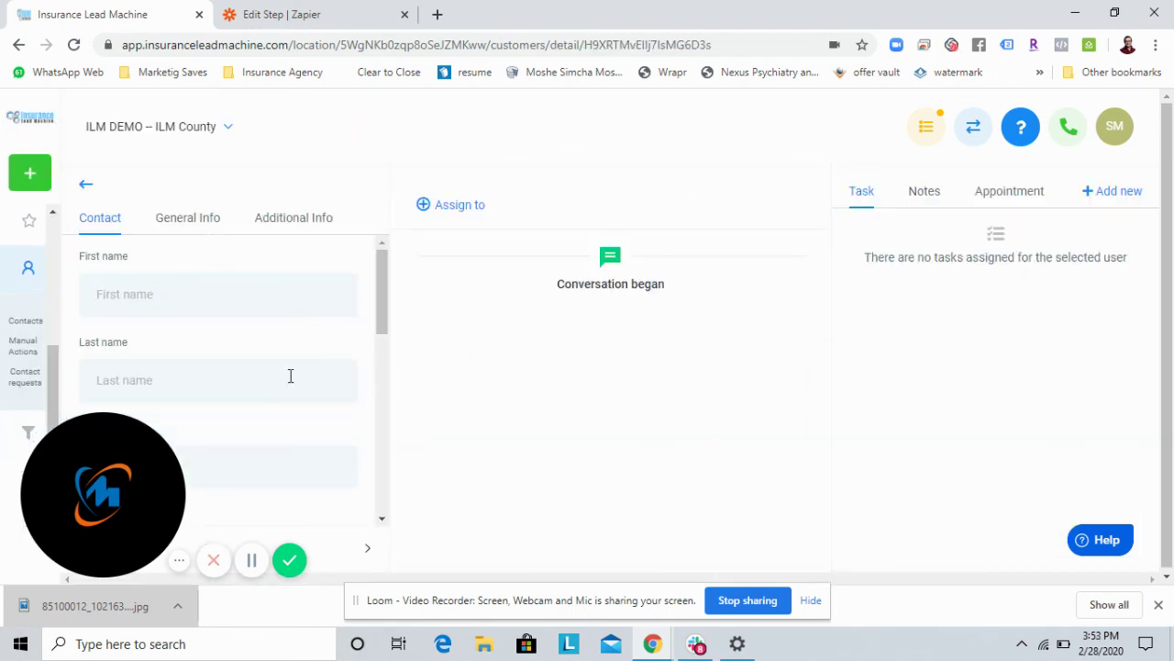
pyautogui.scroll(-7, 290, 375)
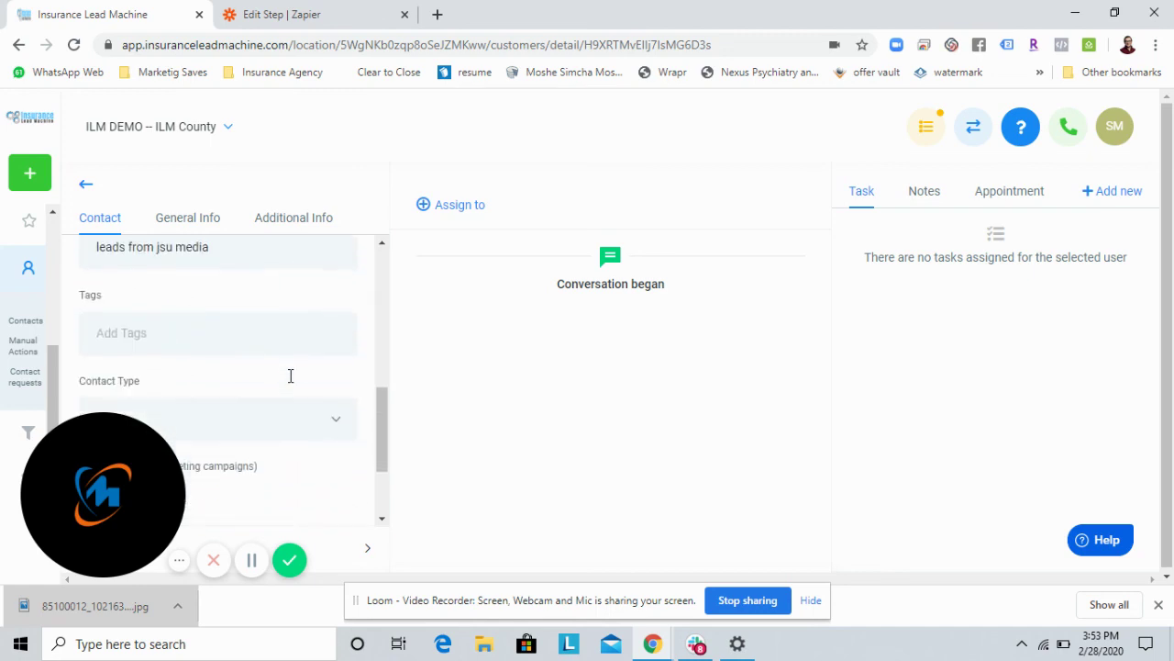
pyautogui.scroll(1, 290, 375)
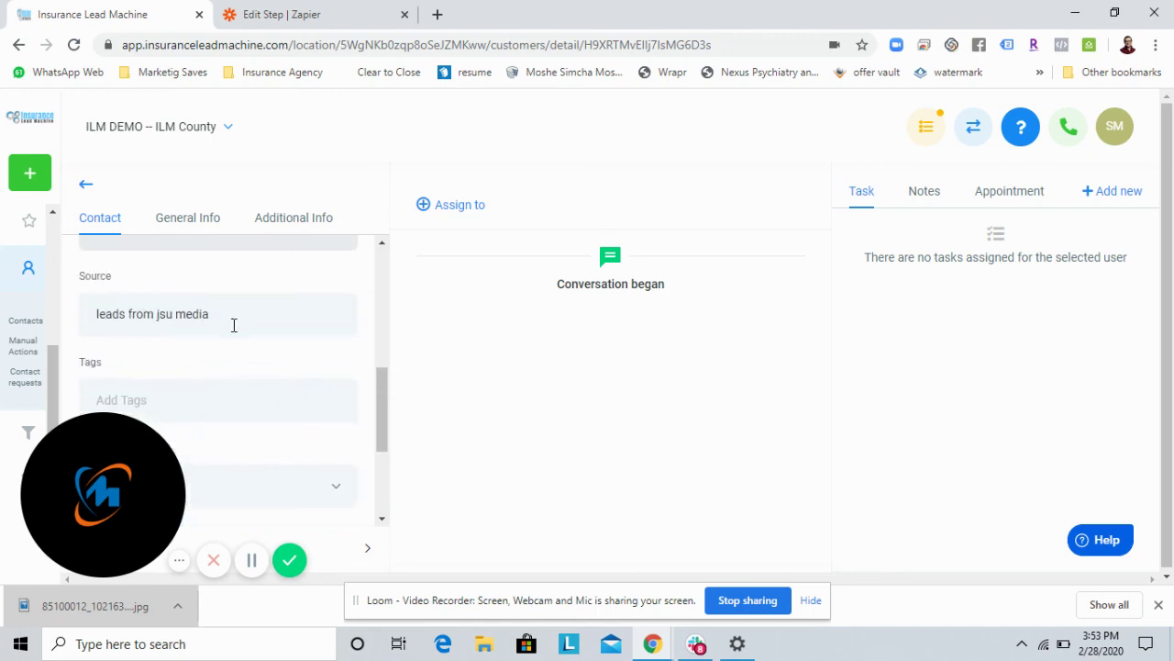
pyautogui.scroll(-1, 209, 335)
pyautogui.scroll(-2, 209, 336)
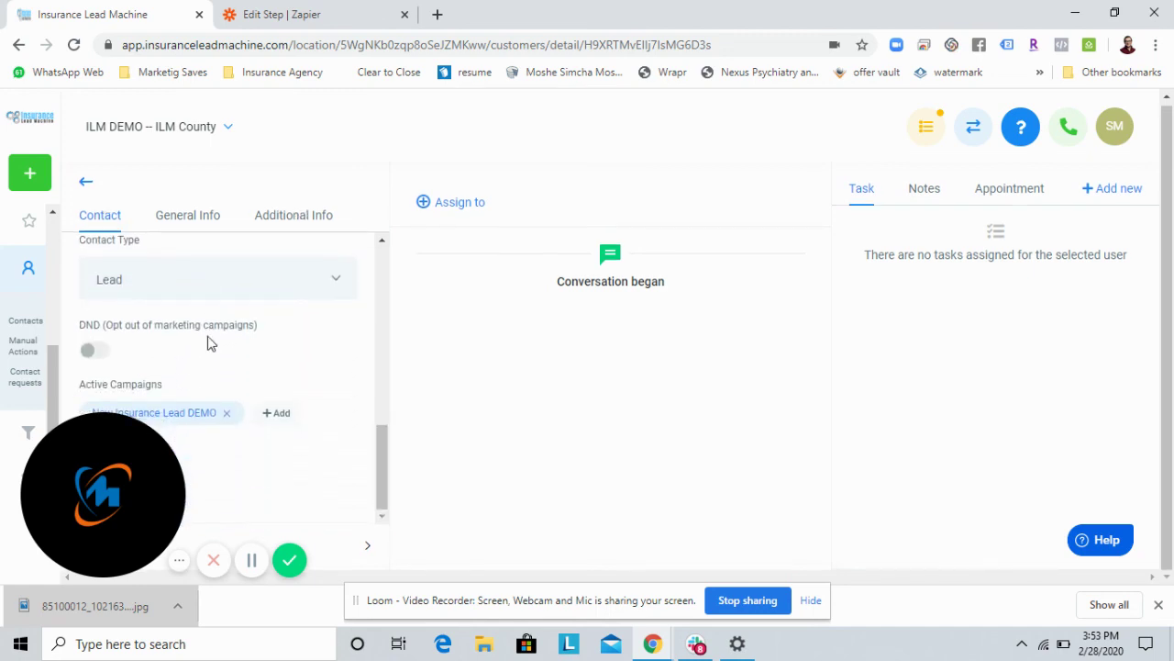
pyautogui.moveTo(128, 440); pyautogui.dragTo(65, 519)
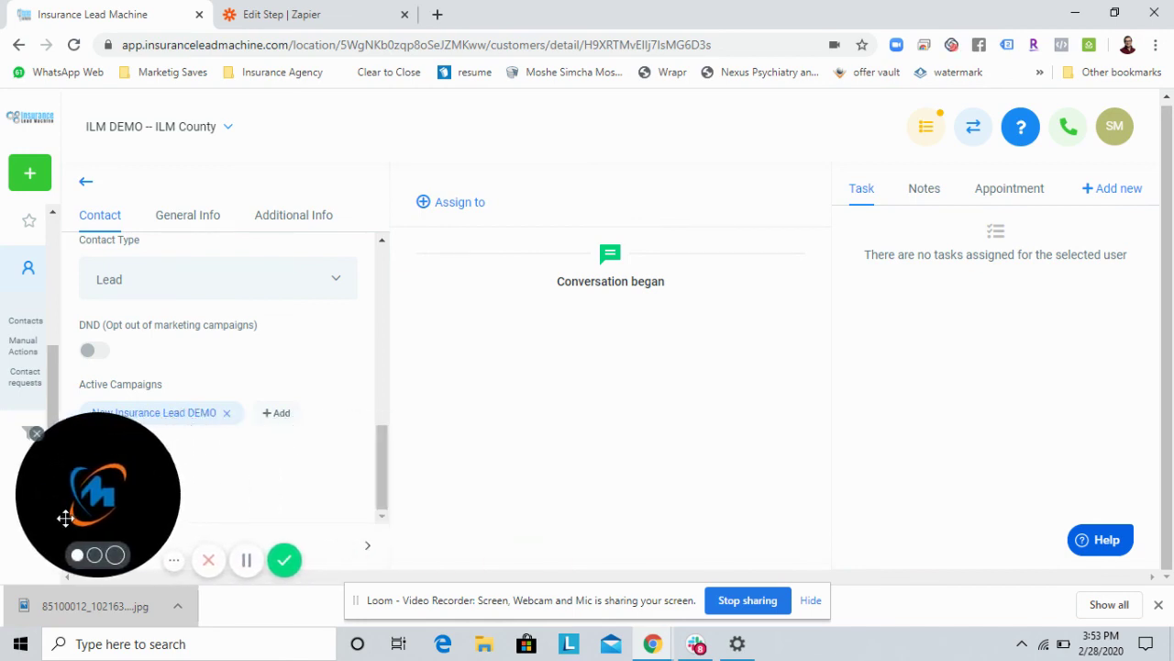